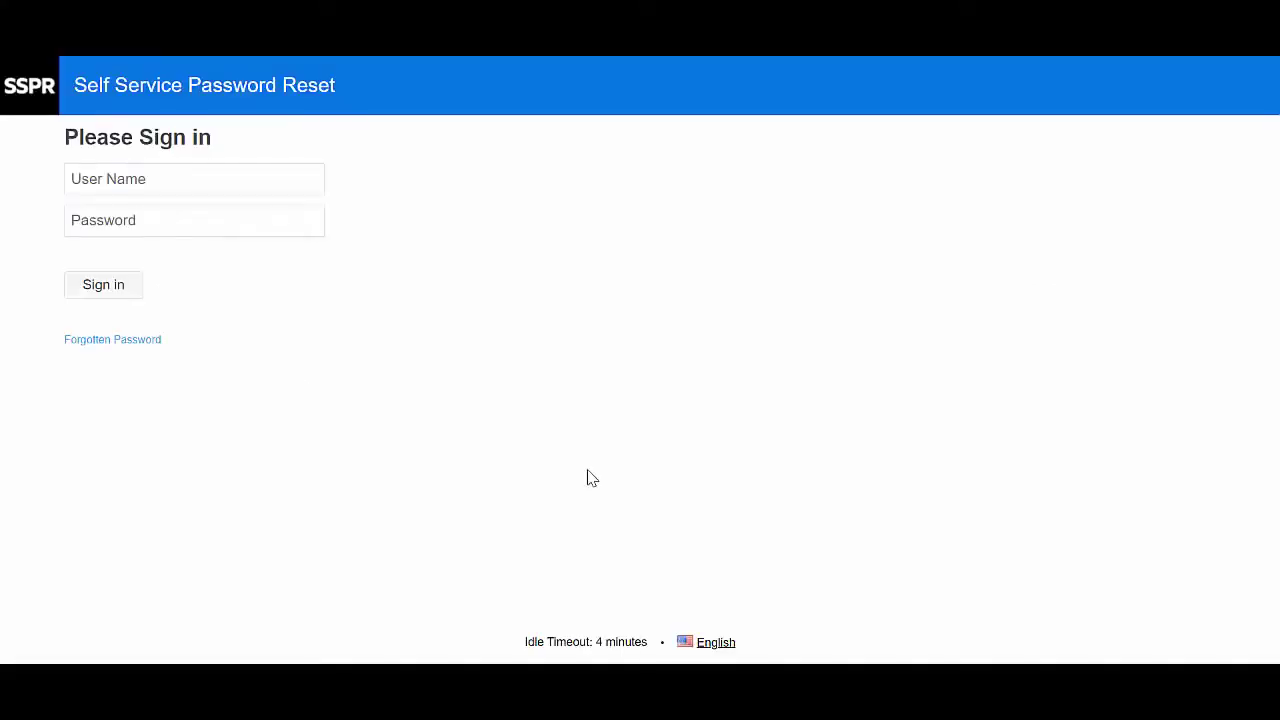
- Sign in to SSPR with the administrator account and open the administrator tools menu
{"action": "left_click", "coordinate": [193, 178]}
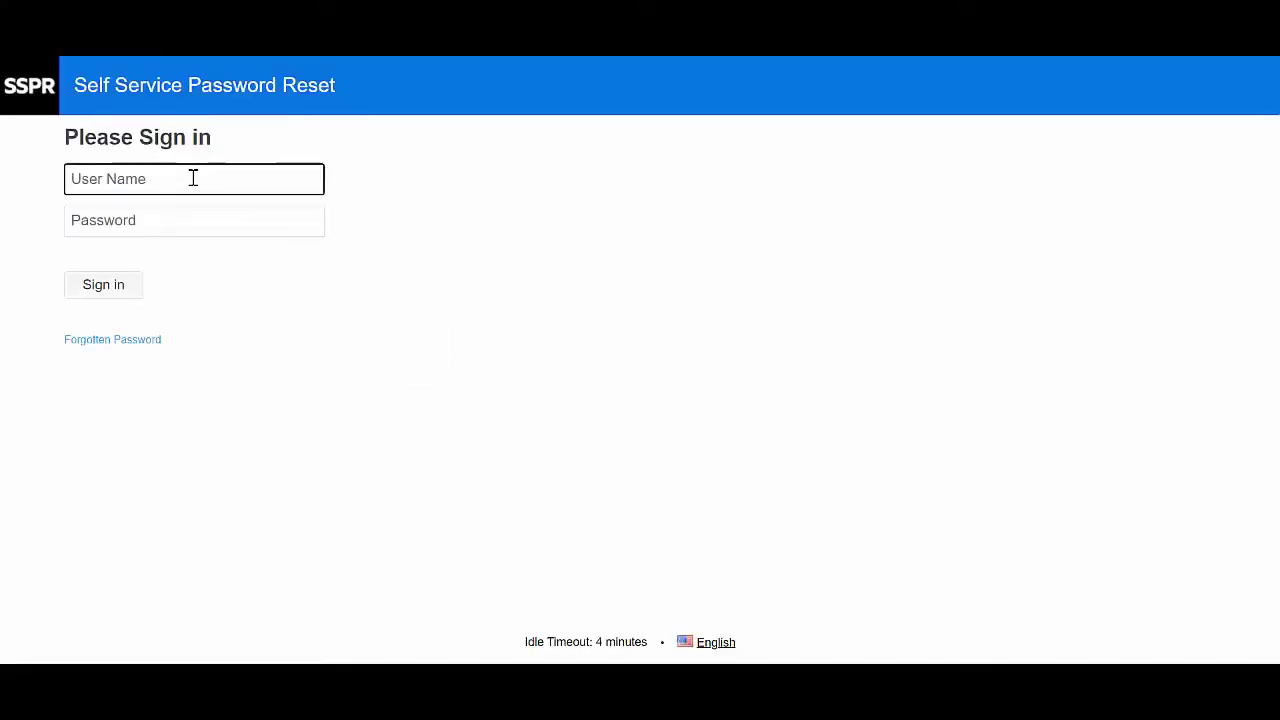
{"action": "type", "text": "sspradmin"}
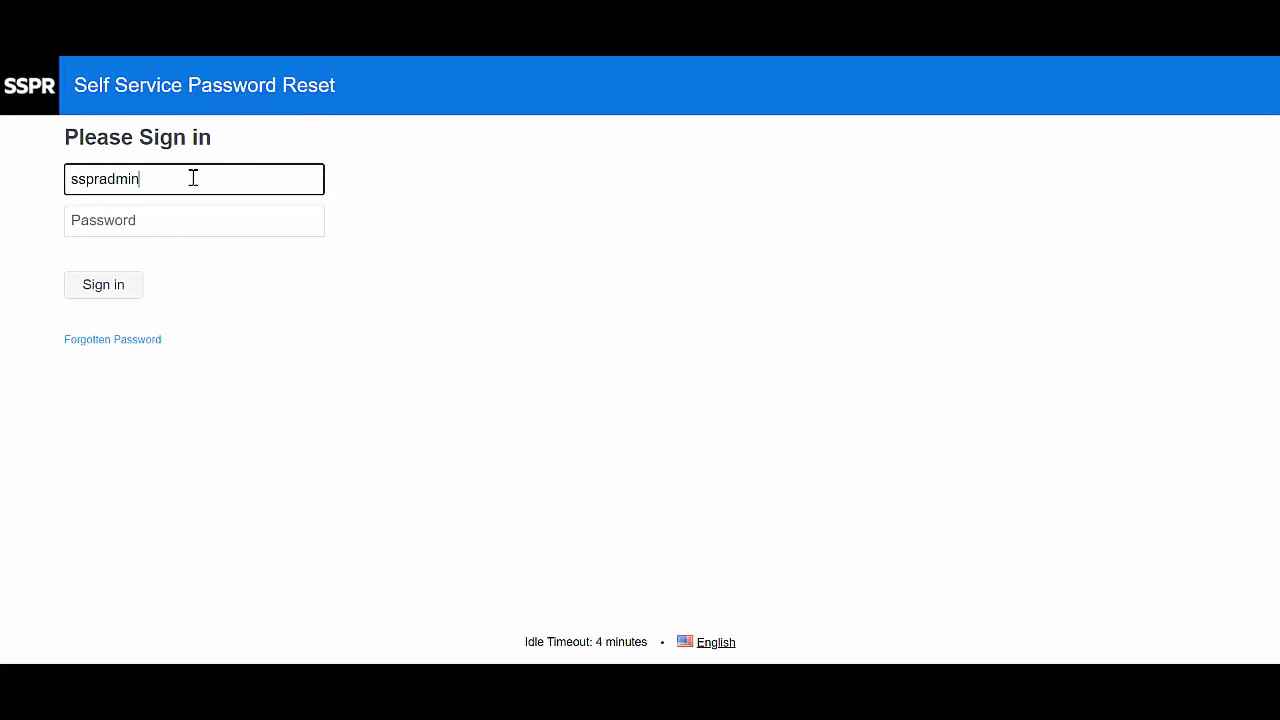
{"action": "key", "text": "Tab"}
{"action": "type", "text": "****"}
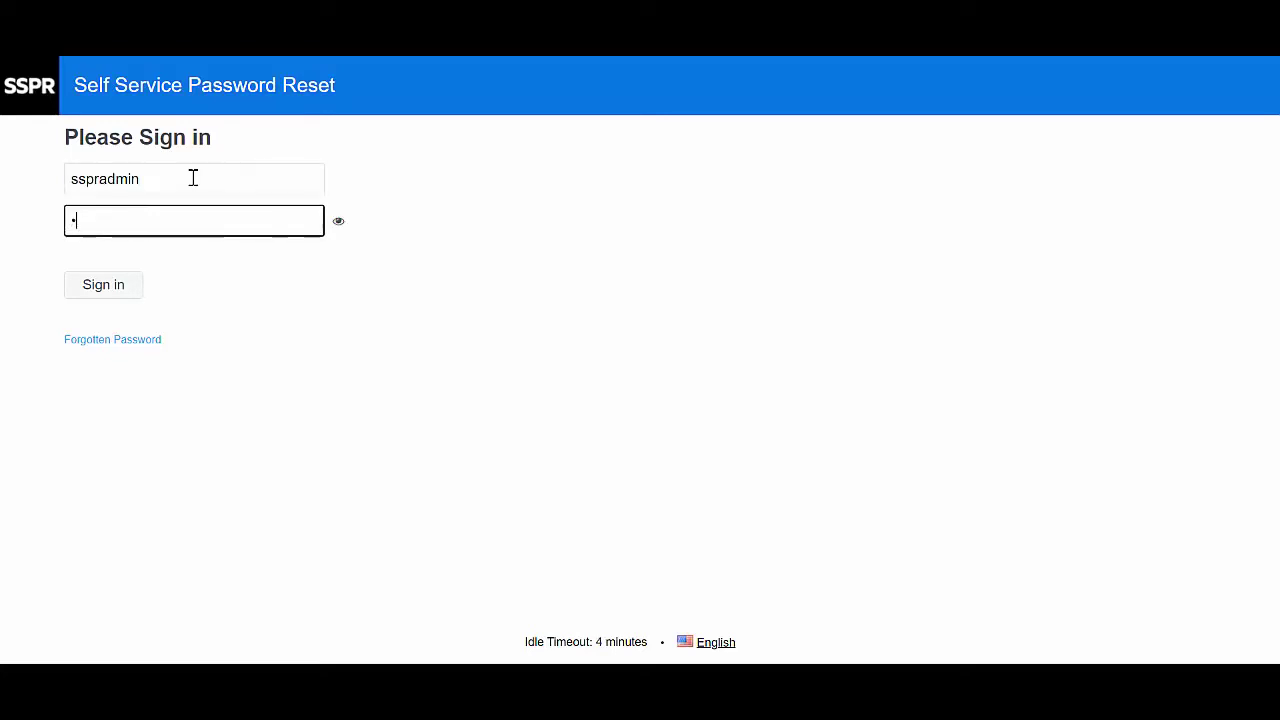
{"action": "type", "text": "**"}
{"action": "left_click", "coordinate": [82, 286]}
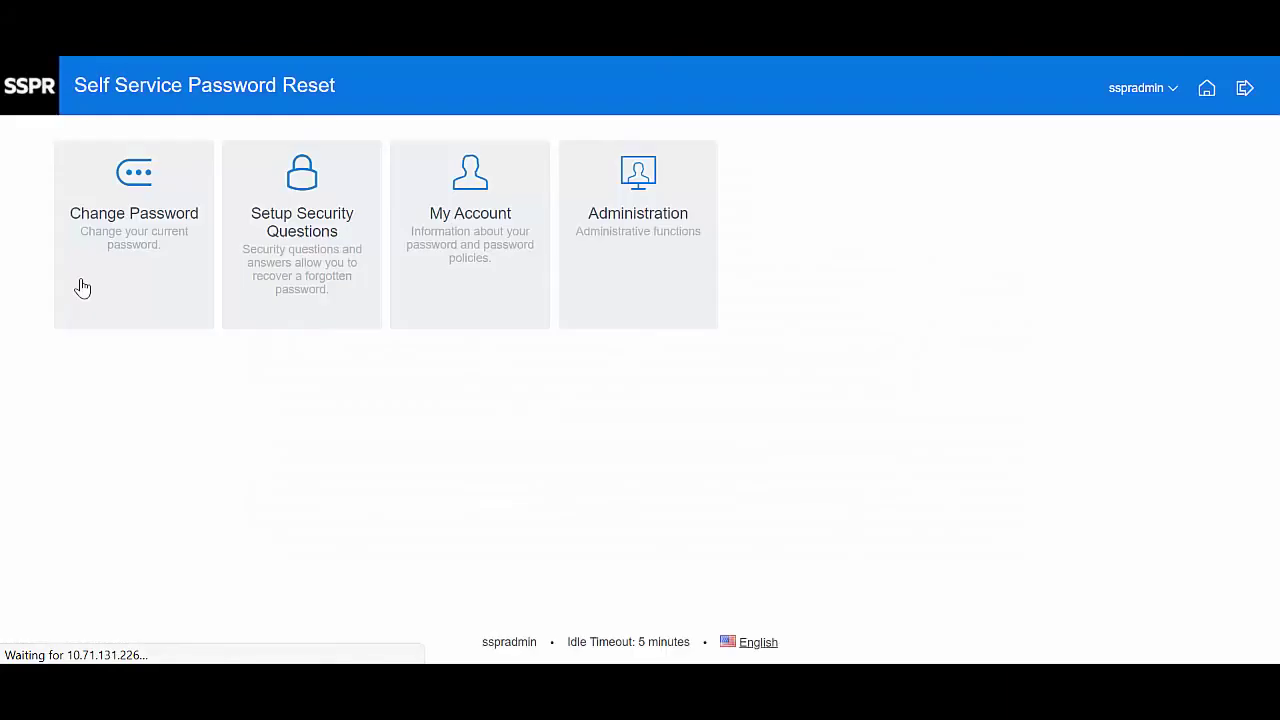
{"action": "left_click", "coordinate": [1177, 90]}
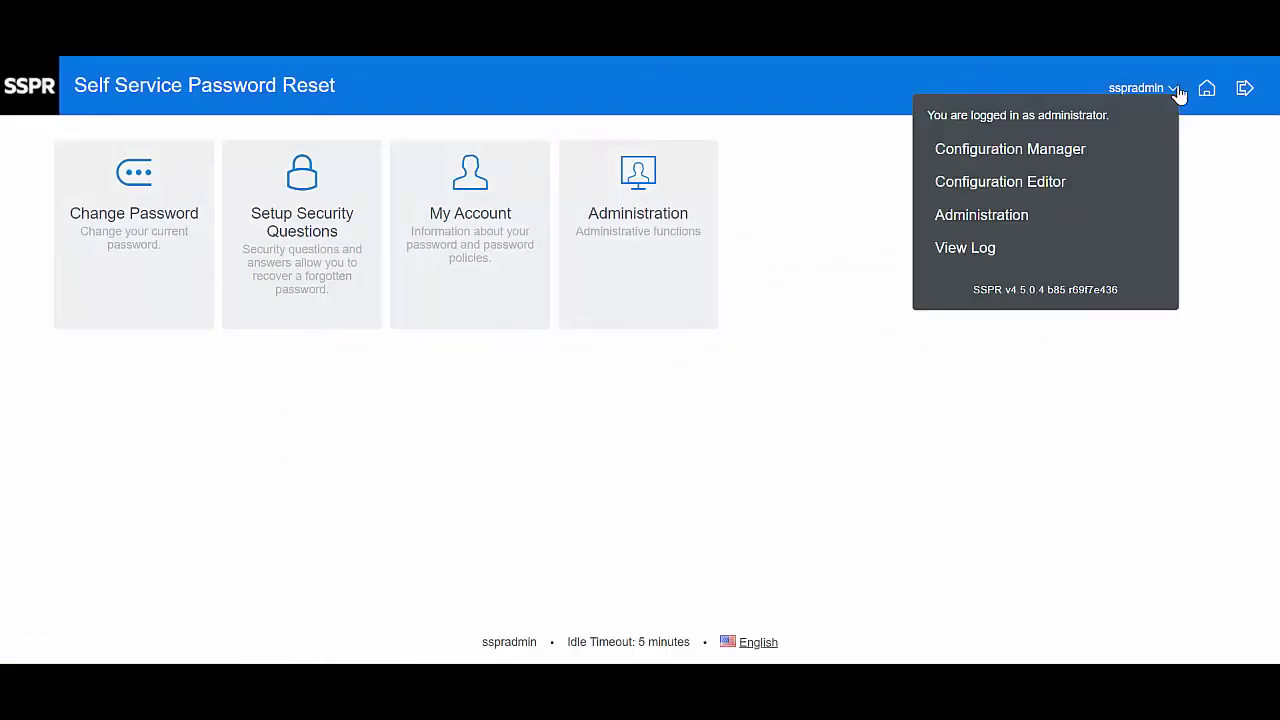
- Open the Configuration Editor and authenticate with the configuration password
{"action": "left_click", "coordinate": [1012, 180]}
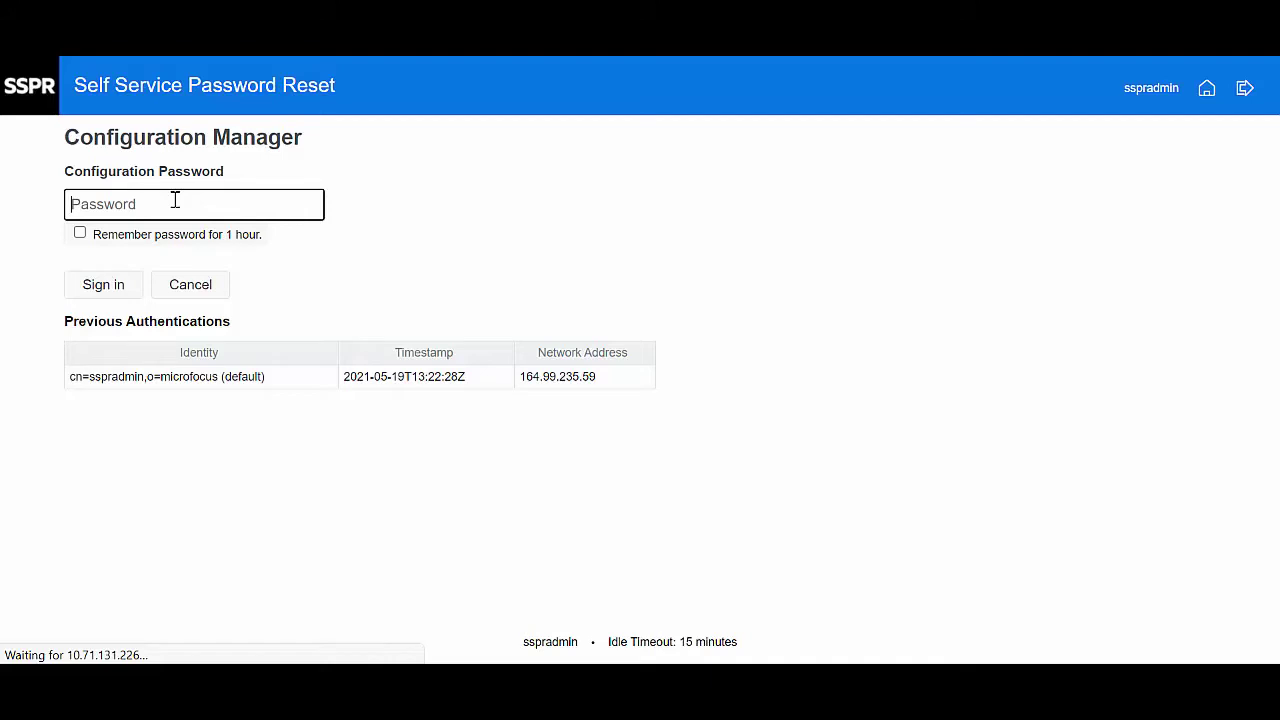
{"action": "type", "text": "••••••"}
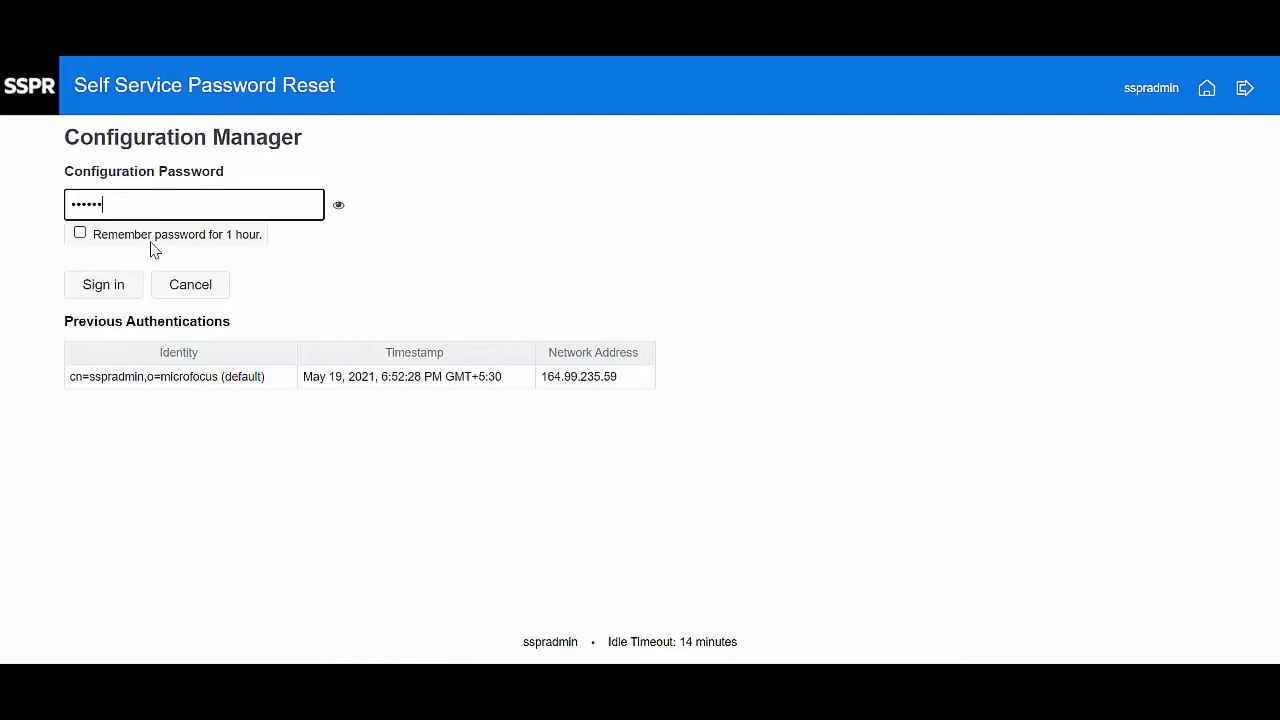
{"action": "left_click", "coordinate": [125, 292]}
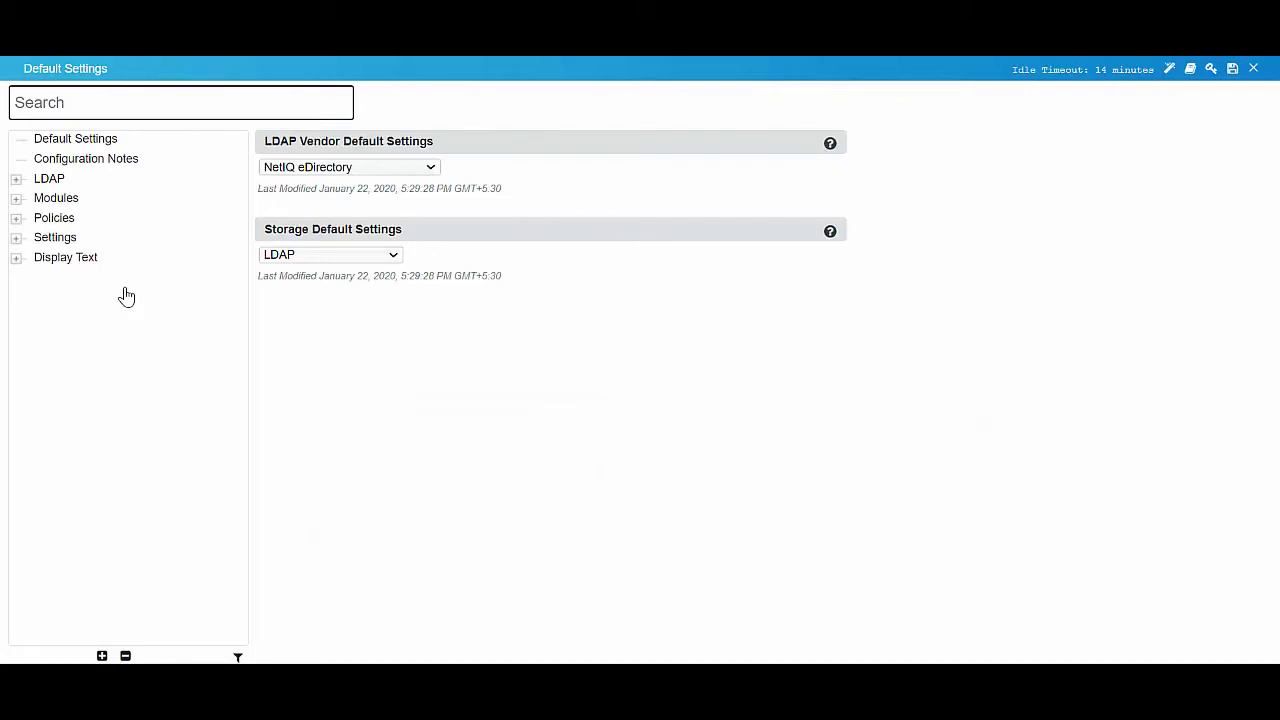
- Navigate to Settings › SMS › SMS Gateway in the configuration tree
{"action": "left_click", "coordinate": [17, 245]}
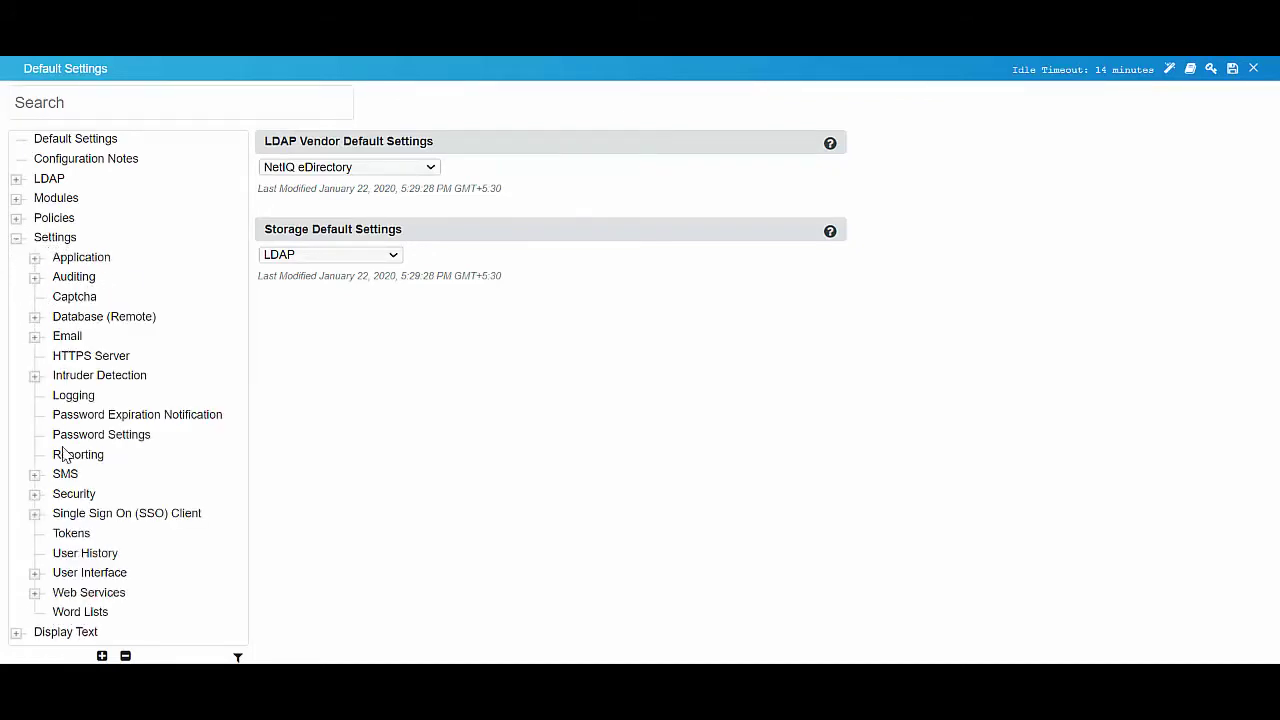
{"action": "left_click", "coordinate": [34, 474]}
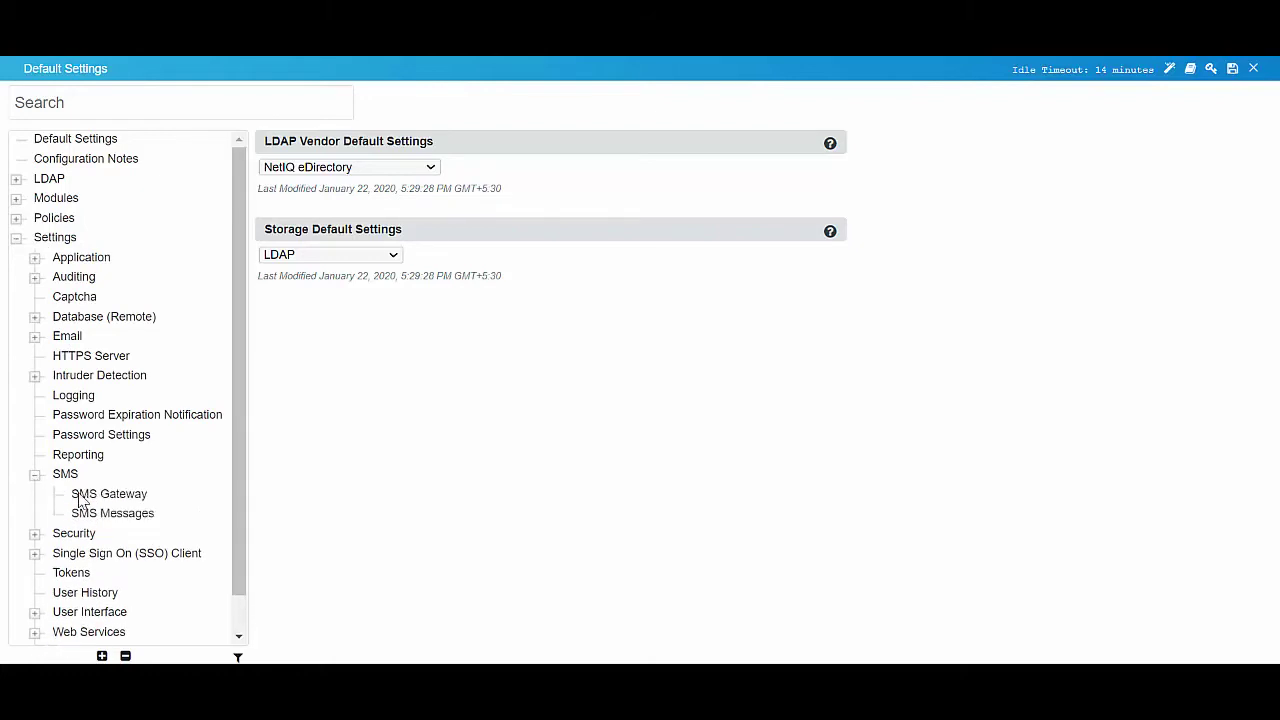
{"action": "left_click", "coordinate": [82, 496]}
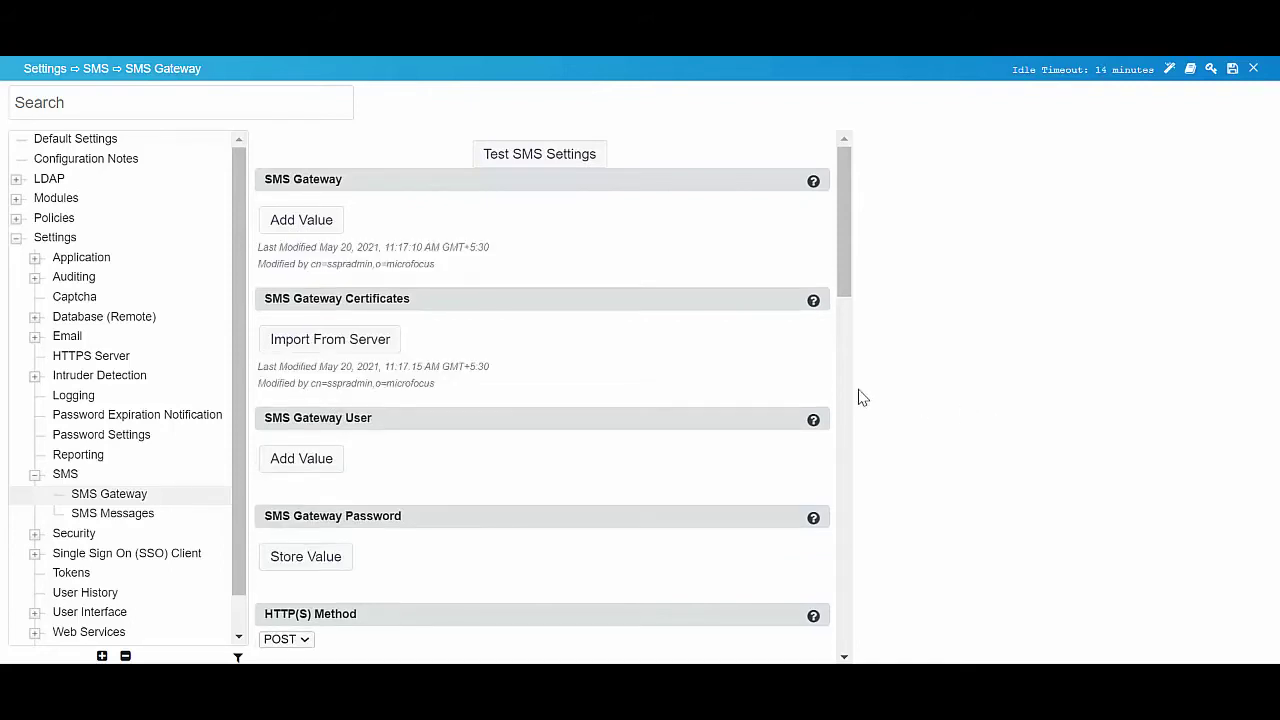
- Set the SMS Gateway address to the Twilio Messages API URL
{"action": "left_click", "coordinate": [330, 222]}
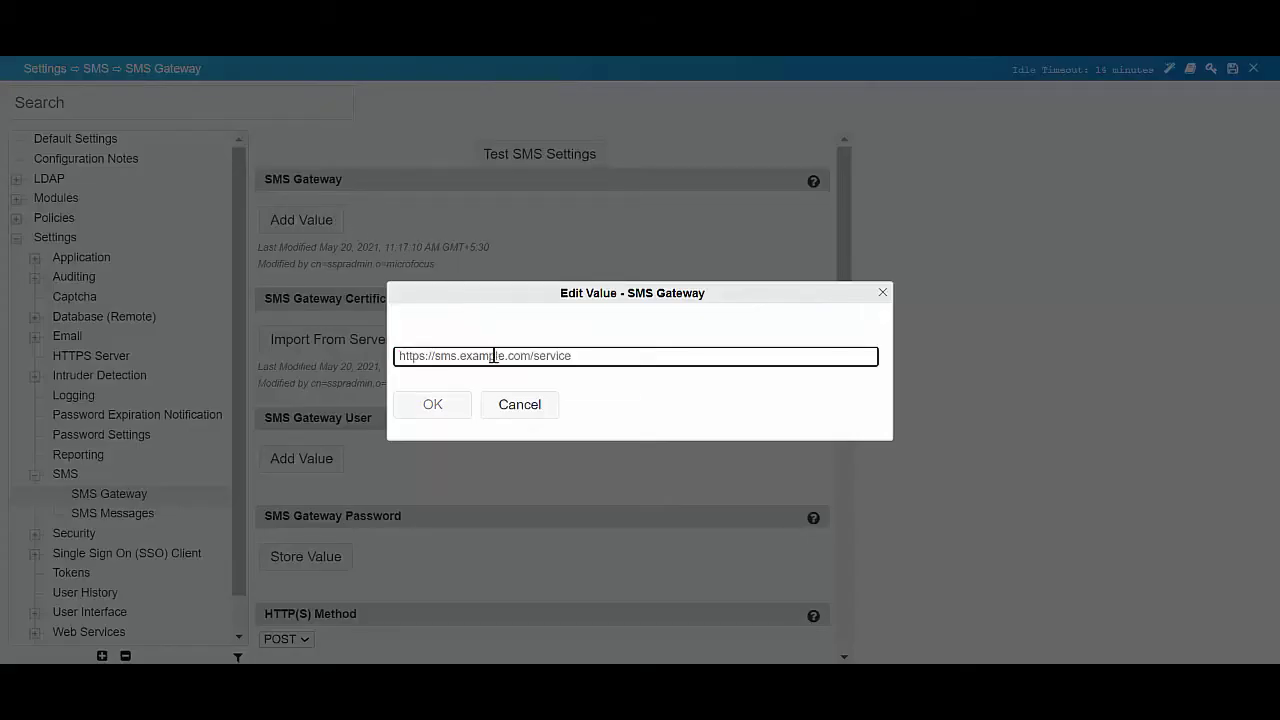
{"action": "key", "text": "ctrl+v"}
{"action": "left_click", "coordinate": [438, 403]}
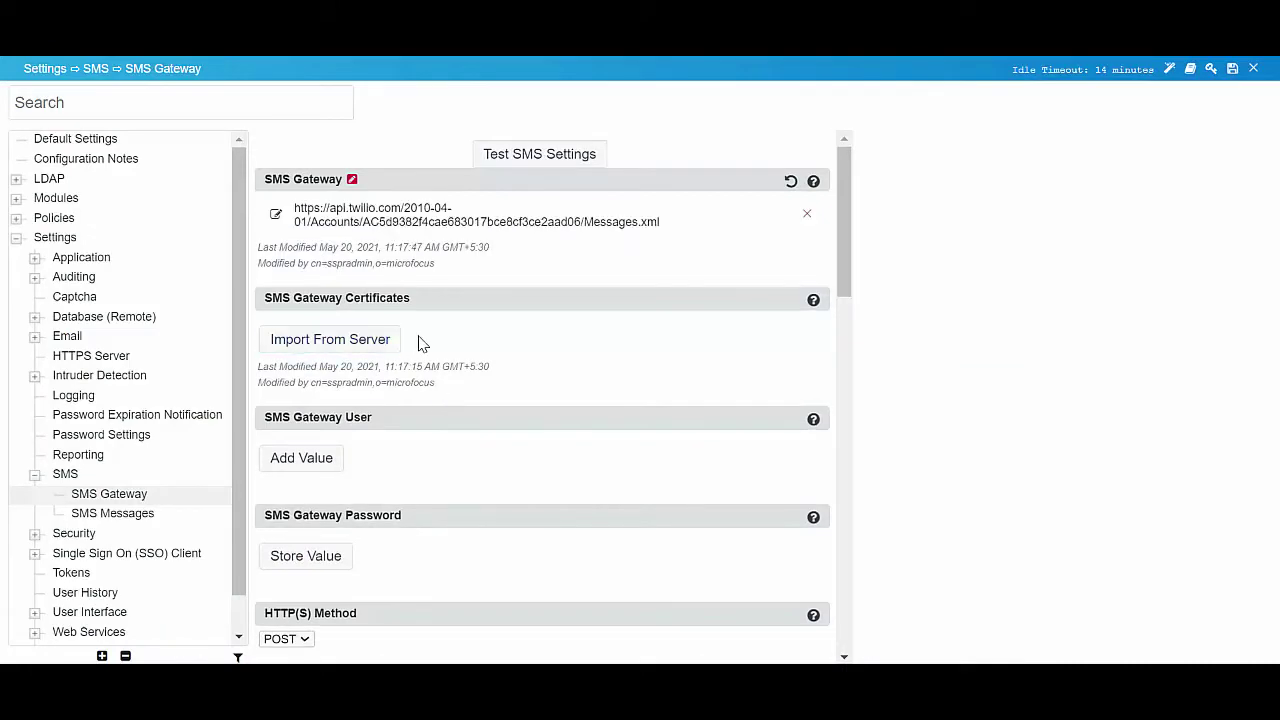
- Import the Twilio server certificates into the SMS Gateway Certificates setting
{"action": "left_click", "coordinate": [369, 343]}
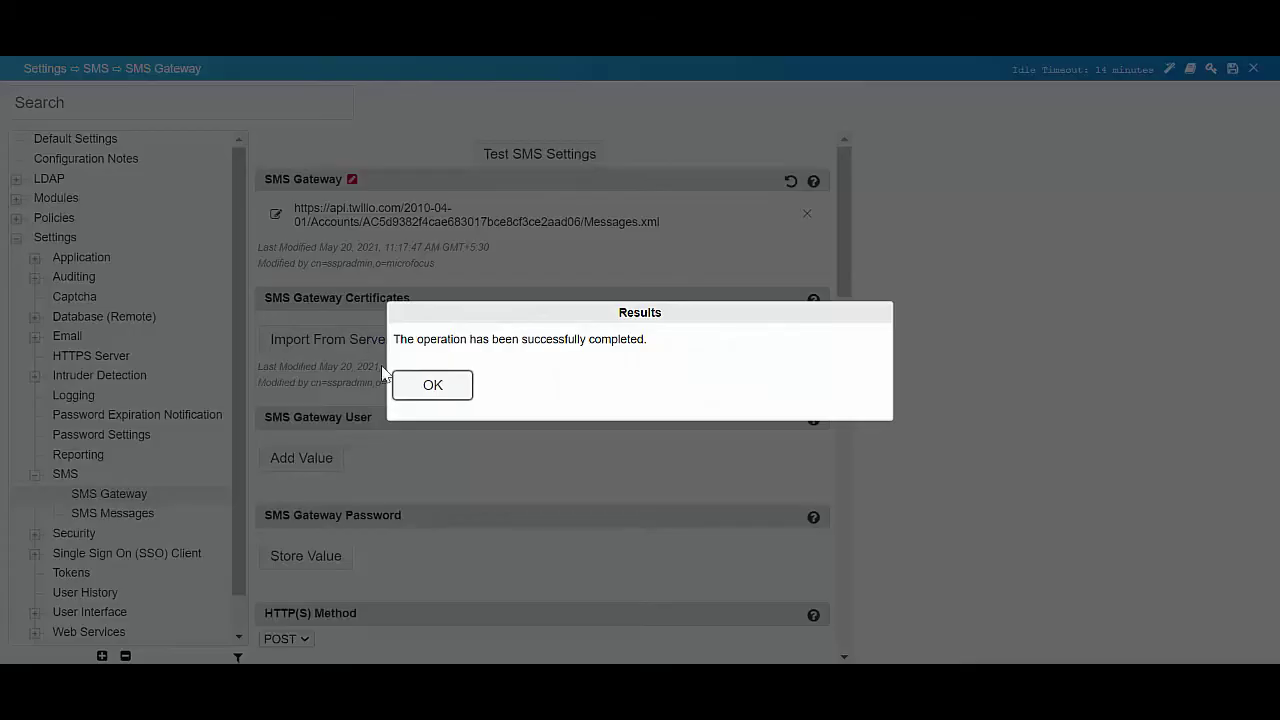
{"action": "left_click", "coordinate": [425, 387]}
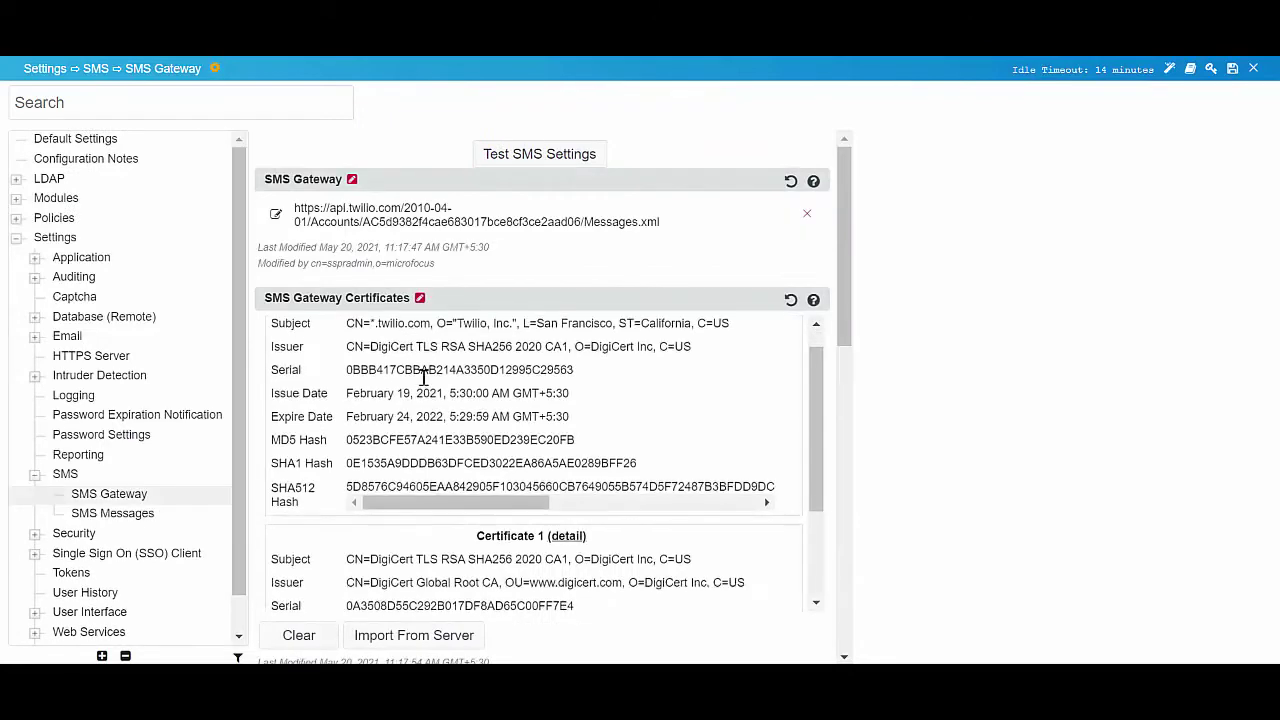
{"action": "scroll", "coordinate": [424, 376], "scroll_direction": "down", "scroll_amount": 3}
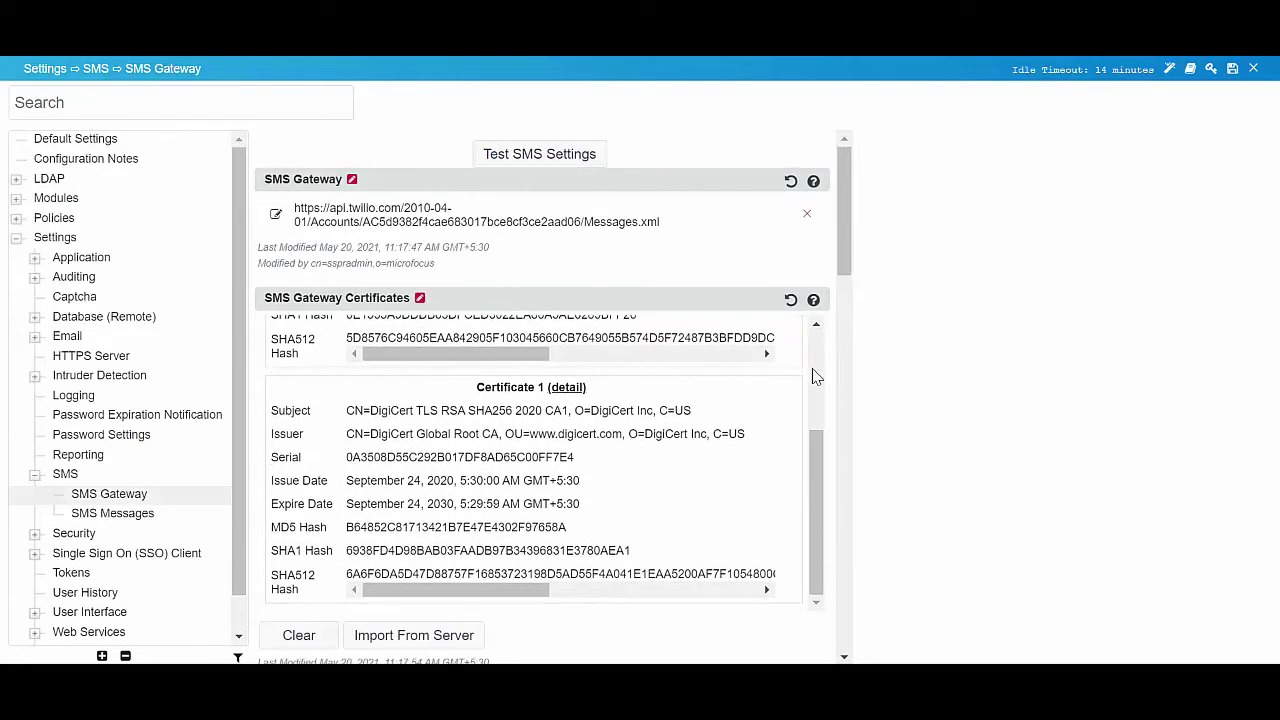
{"action": "scroll", "coordinate": [831, 375], "scroll_direction": "down", "scroll_amount": 8}
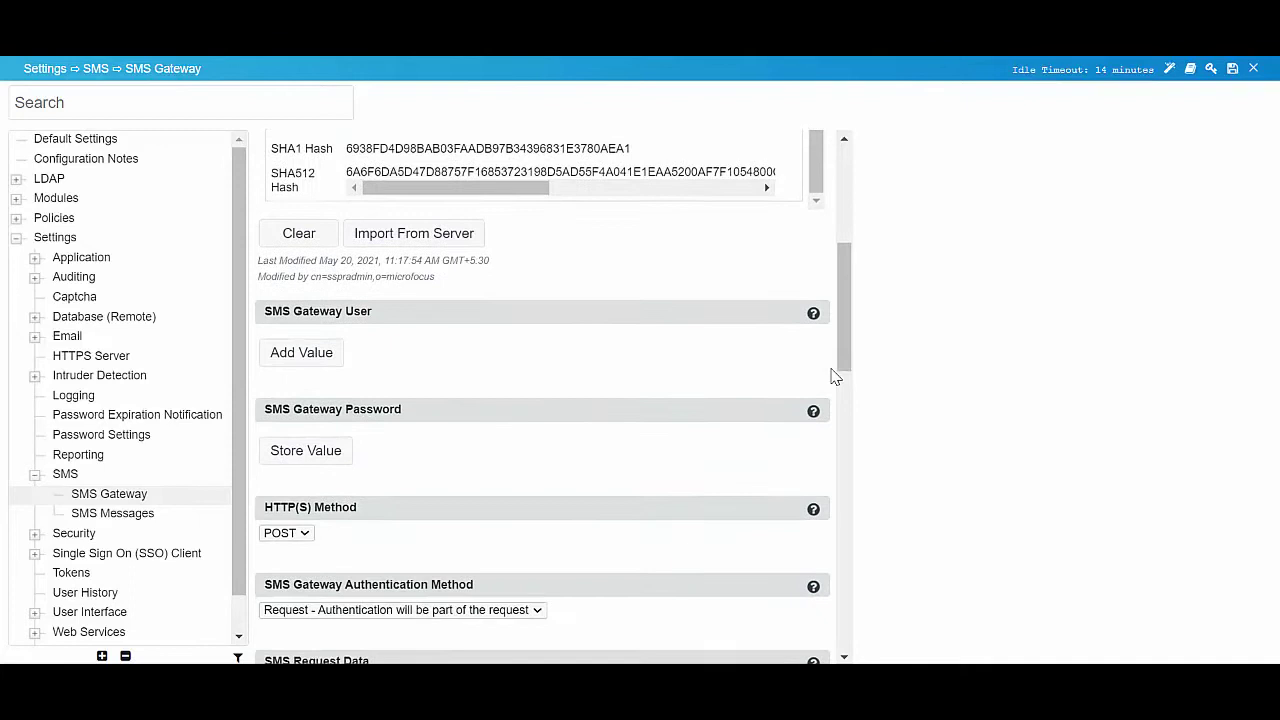
{"action": "scroll", "coordinate": [831, 375], "scroll_direction": "down", "scroll_amount": 2}
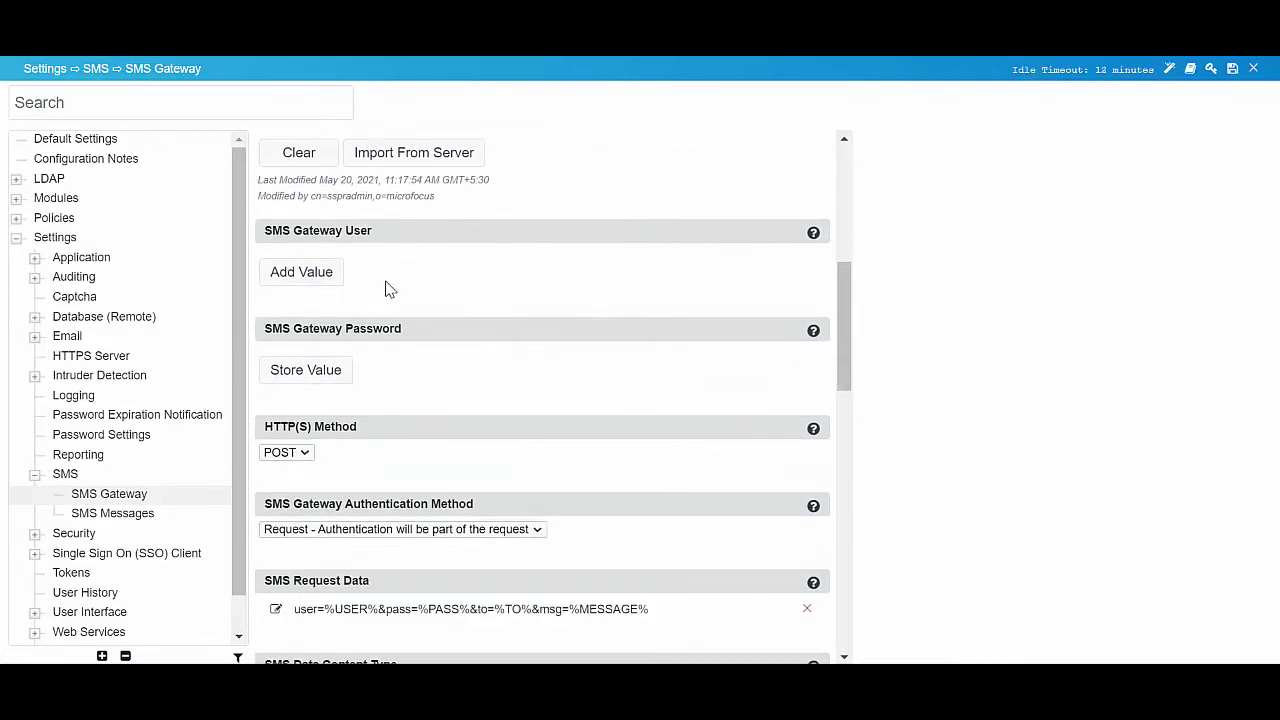
- Set the SMS Gateway User to the Twilio account SID
{"action": "left_click", "coordinate": [330, 283]}
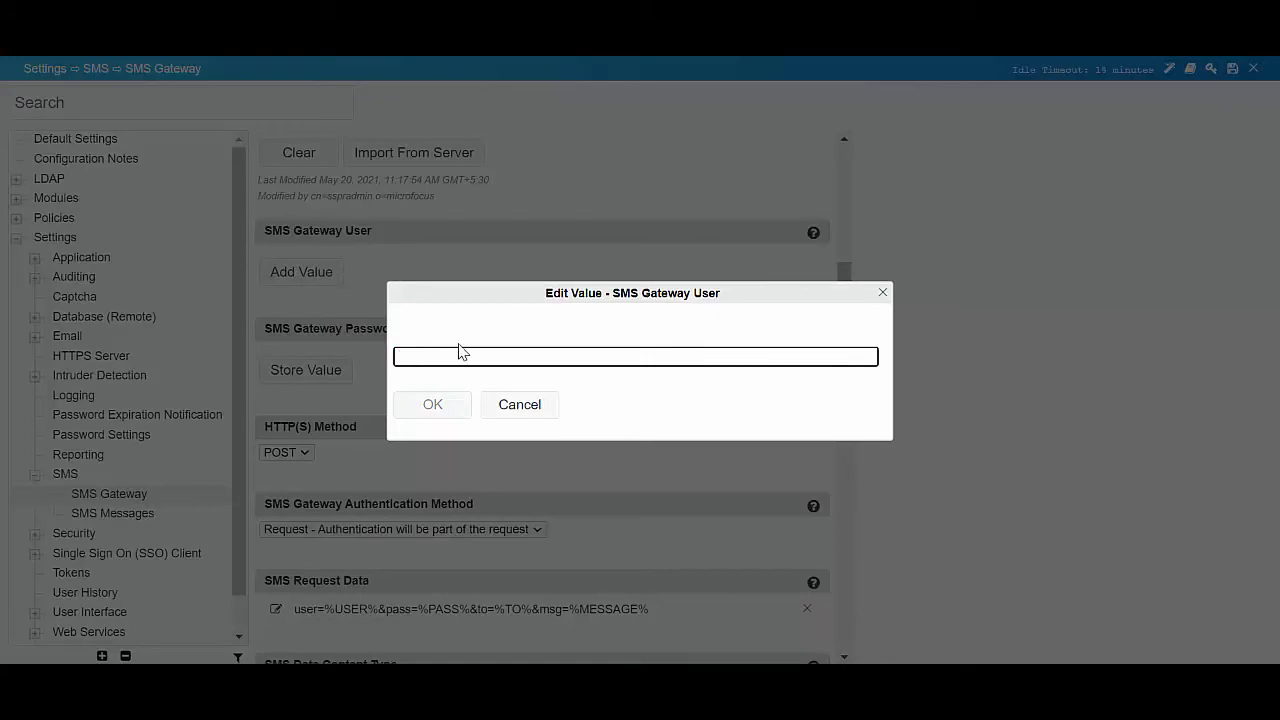
{"action": "key", "text": "ctrl+v"}
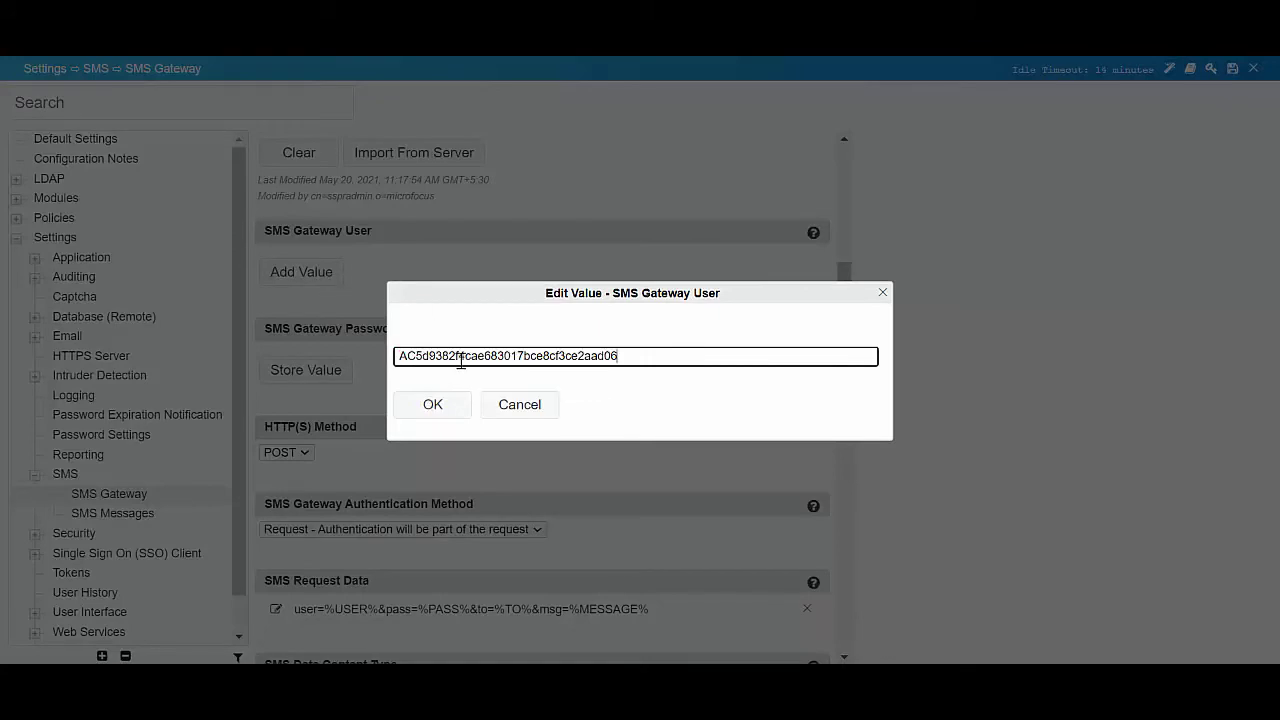
{"action": "left_click", "coordinate": [433, 404]}
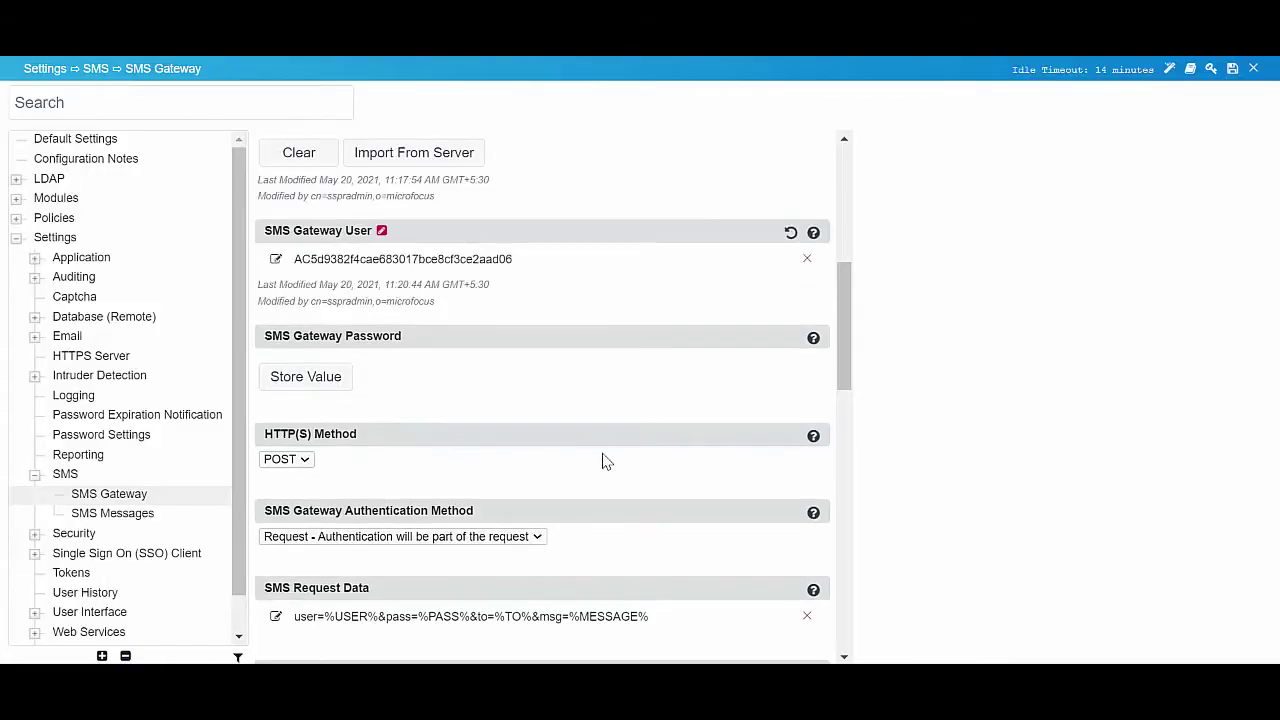
- Store the Twilio auth token as the SMS Gateway Password
{"action": "left_click", "coordinate": [345, 380]}
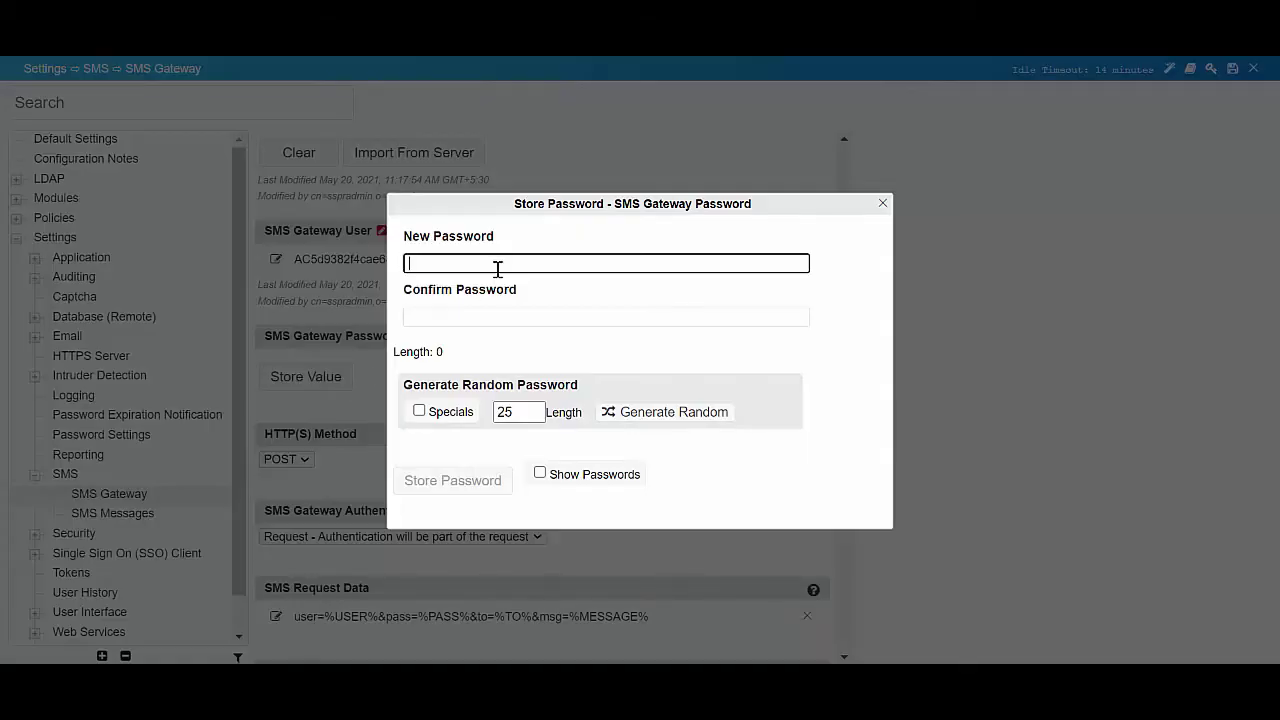
{"action": "key", "text": "ctrl+v"}
{"action": "left_click", "coordinate": [493, 313]}
{"action": "key", "text": "ctrl+v"}
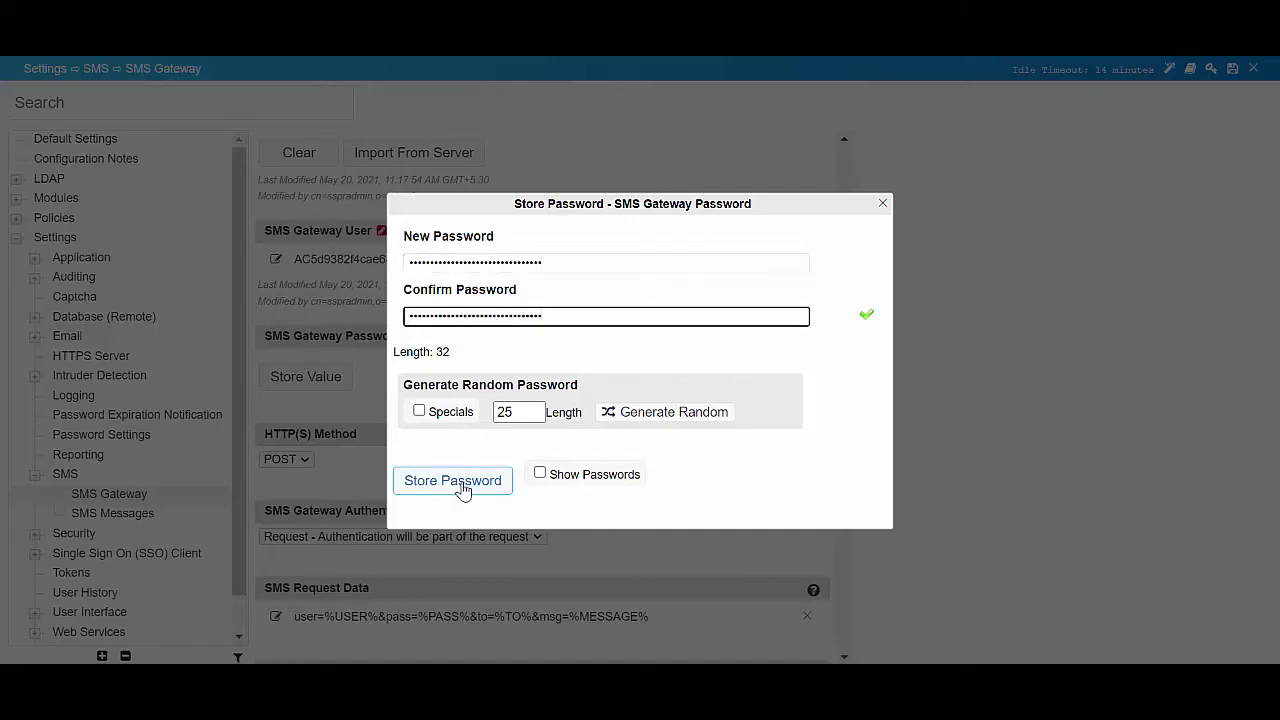
{"action": "left_click", "coordinate": [460, 483]}
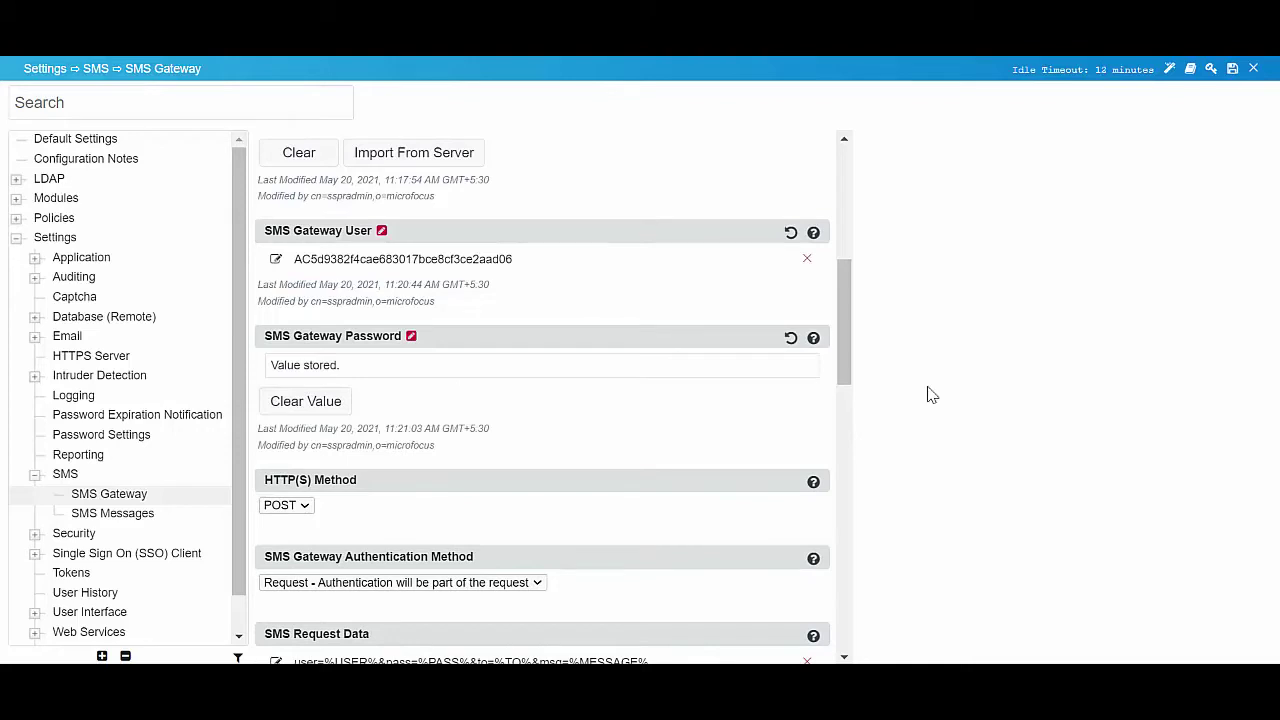
- Set the SMS Gateway Authentication Method to HTTP basic authentication
{"action": "scroll", "coordinate": [530, 428], "scroll_direction": "down", "scroll_amount": 3}
{"action": "left_click", "coordinate": [537, 421]}
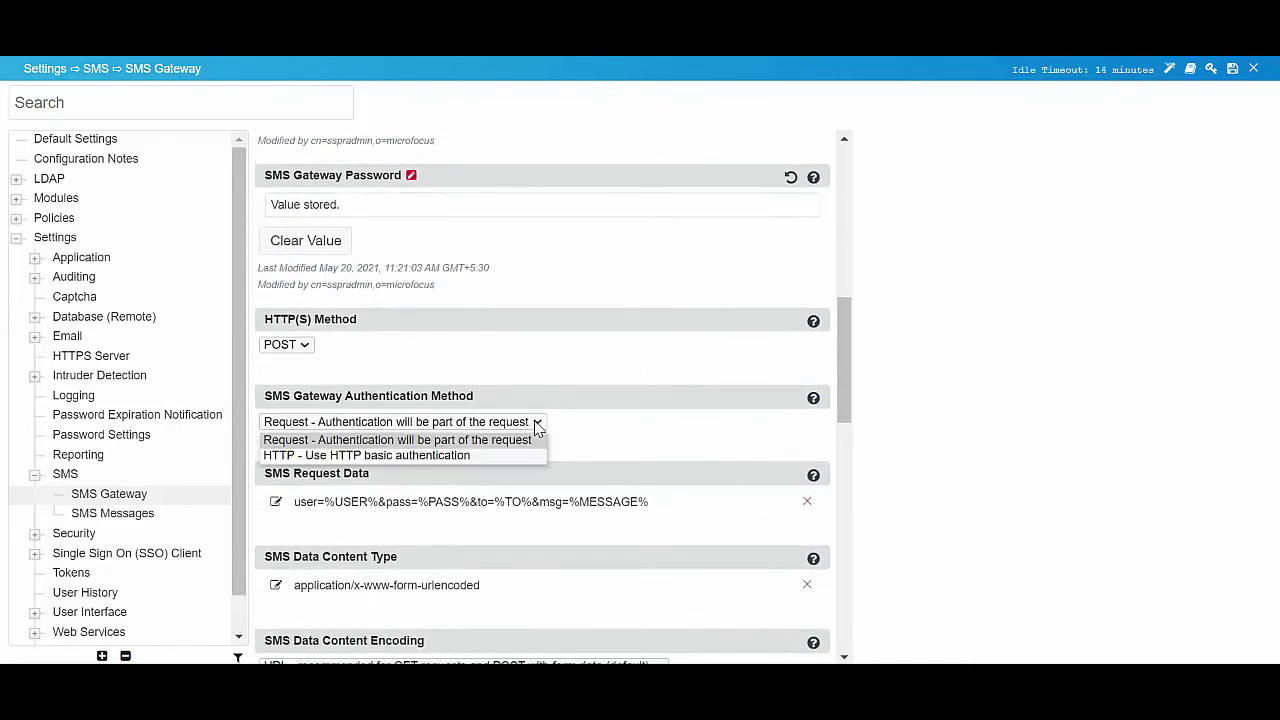
{"action": "left_click", "coordinate": [433, 456]}
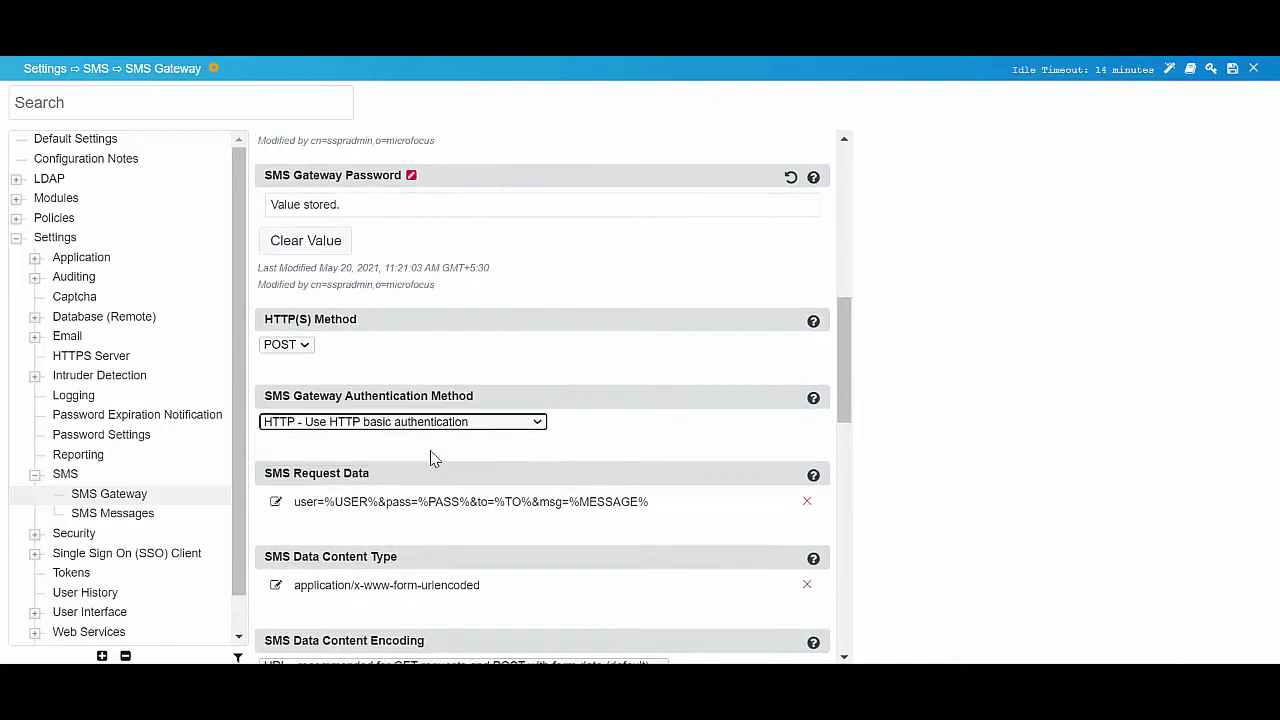
- Replace SMS Request Data with user=%USER%&pass=%PASS%&to=%TO%&msg=%MESSAGE%
{"action": "scroll", "coordinate": [565, 283], "scroll_direction": "down", "scroll_amount": 3}
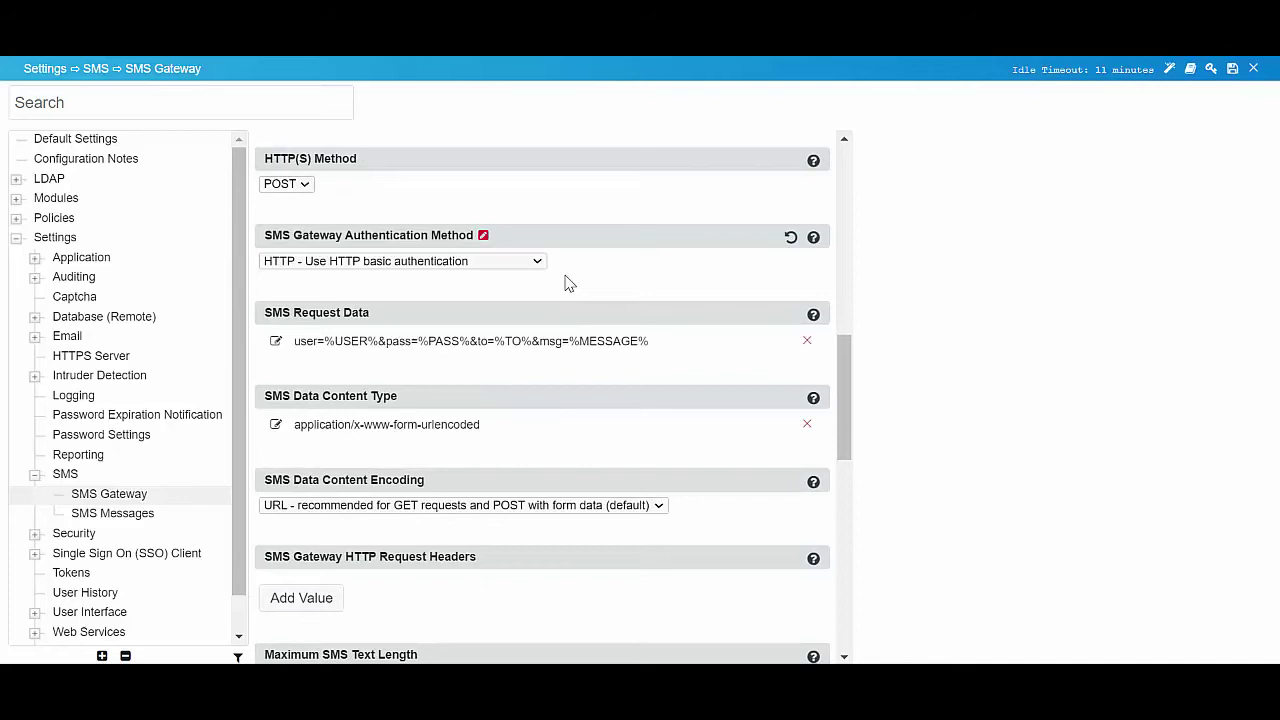
{"action": "left_click", "coordinate": [276, 341]}
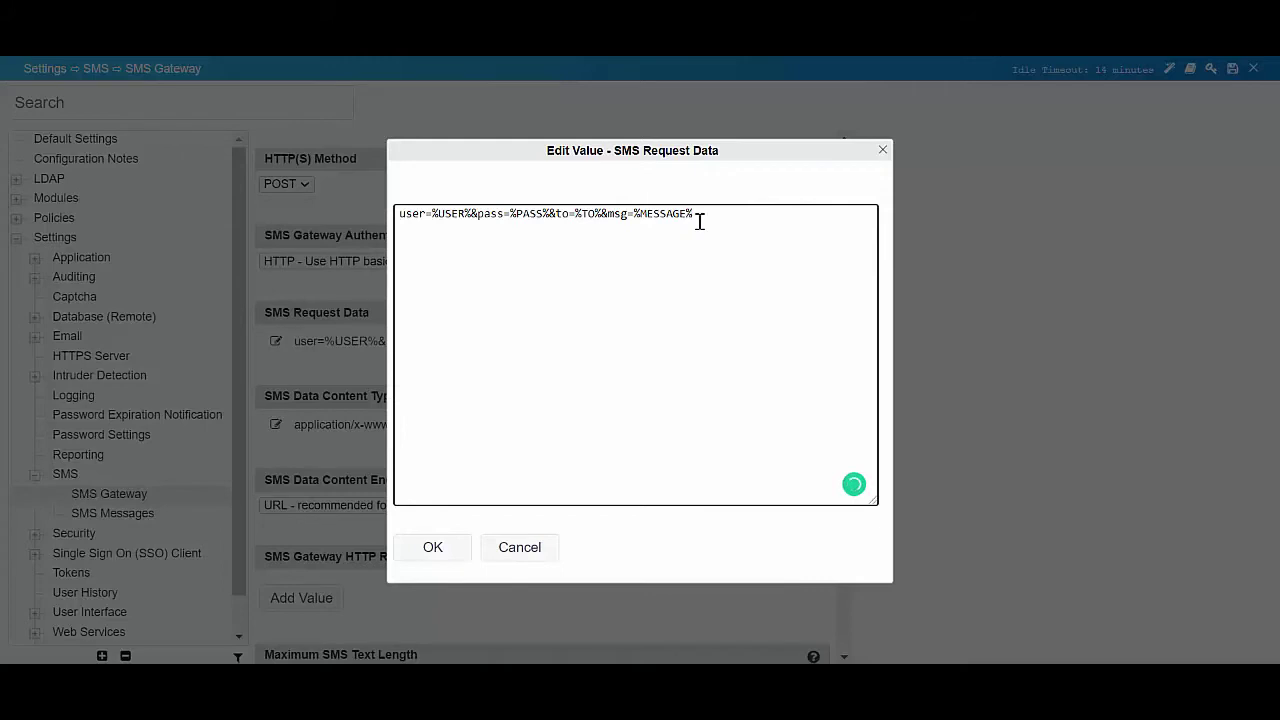
{"action": "key", "text": "ctrl+a"}
{"action": "key", "text": "ctrl+v"}
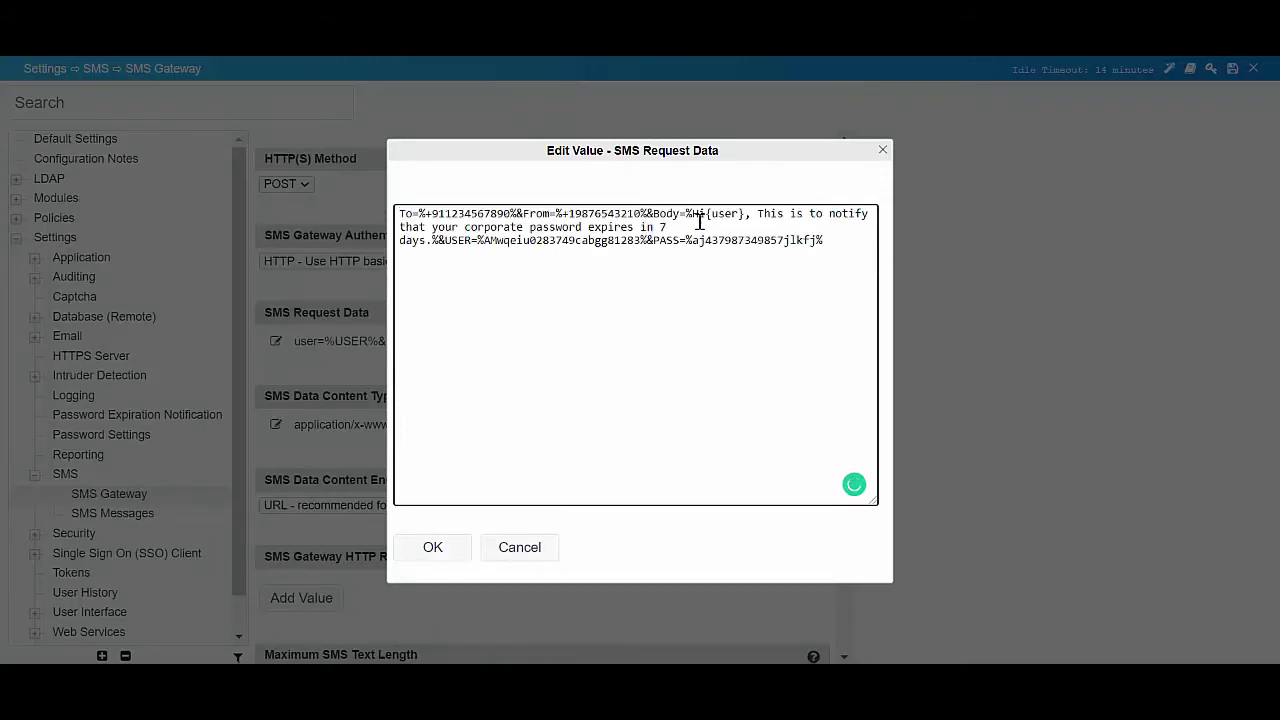
{"action": "left_click", "coordinate": [445, 546]}
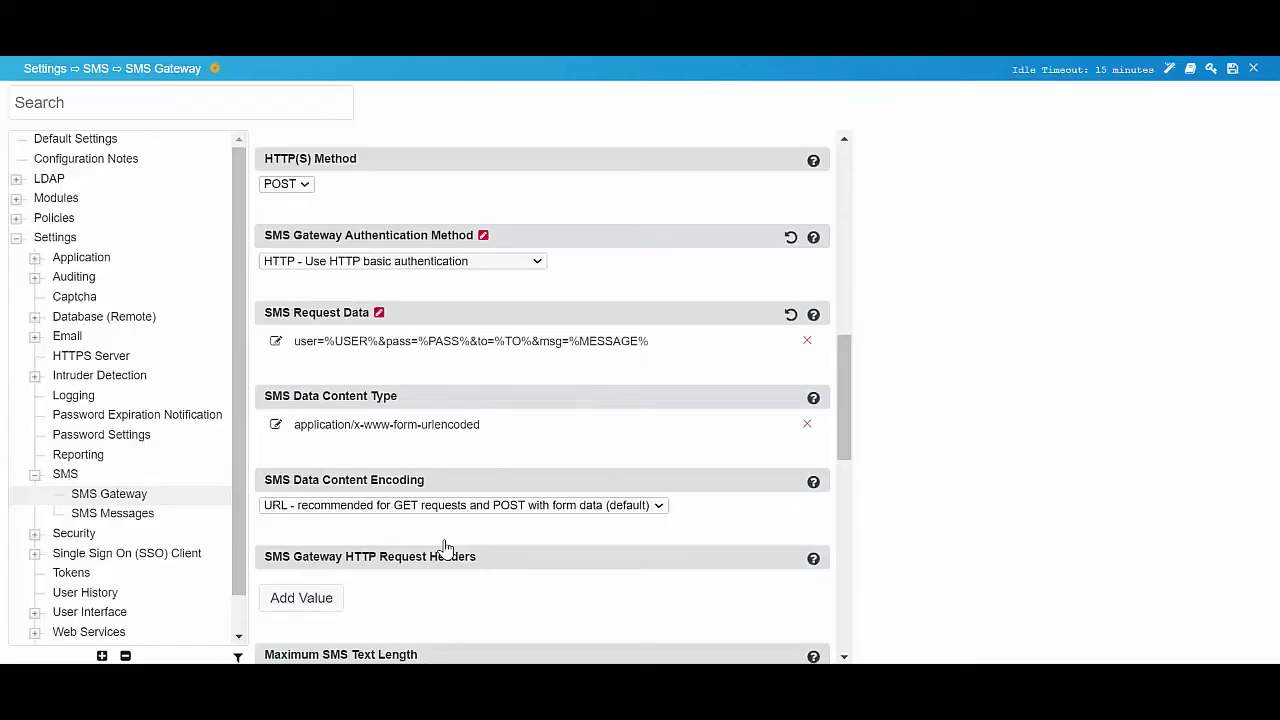
- Set SMS Data Content Encoding to 'XML - for XML and/or SOAP services'
{"action": "scroll", "coordinate": [445, 546], "scroll_direction": "down", "scroll_amount": 3}
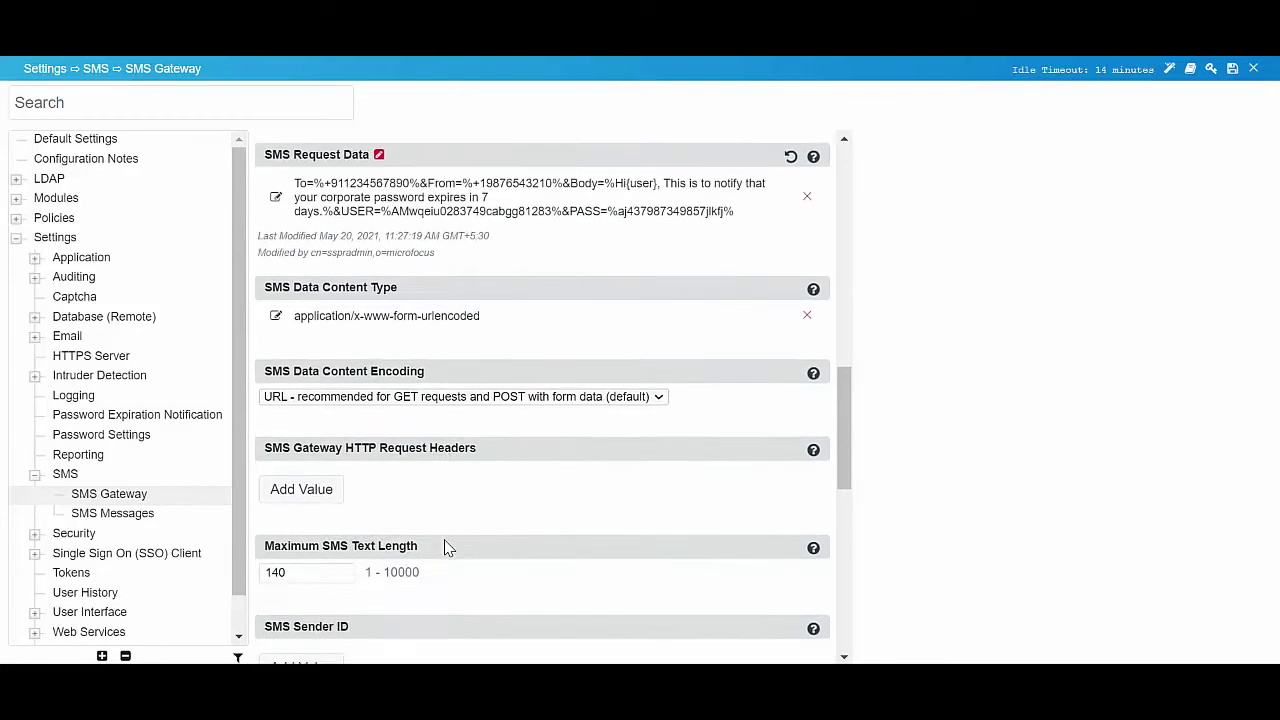
{"action": "left_click", "coordinate": [466, 396]}
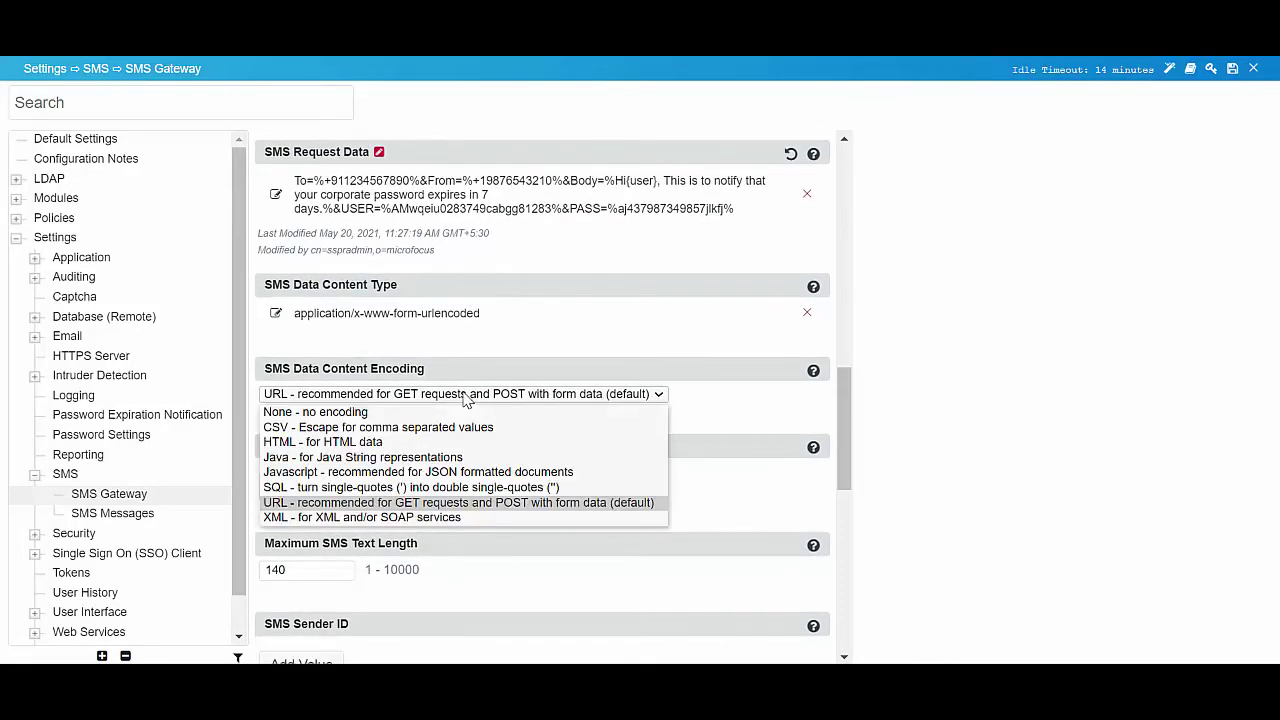
{"action": "left_click", "coordinate": [367, 517]}
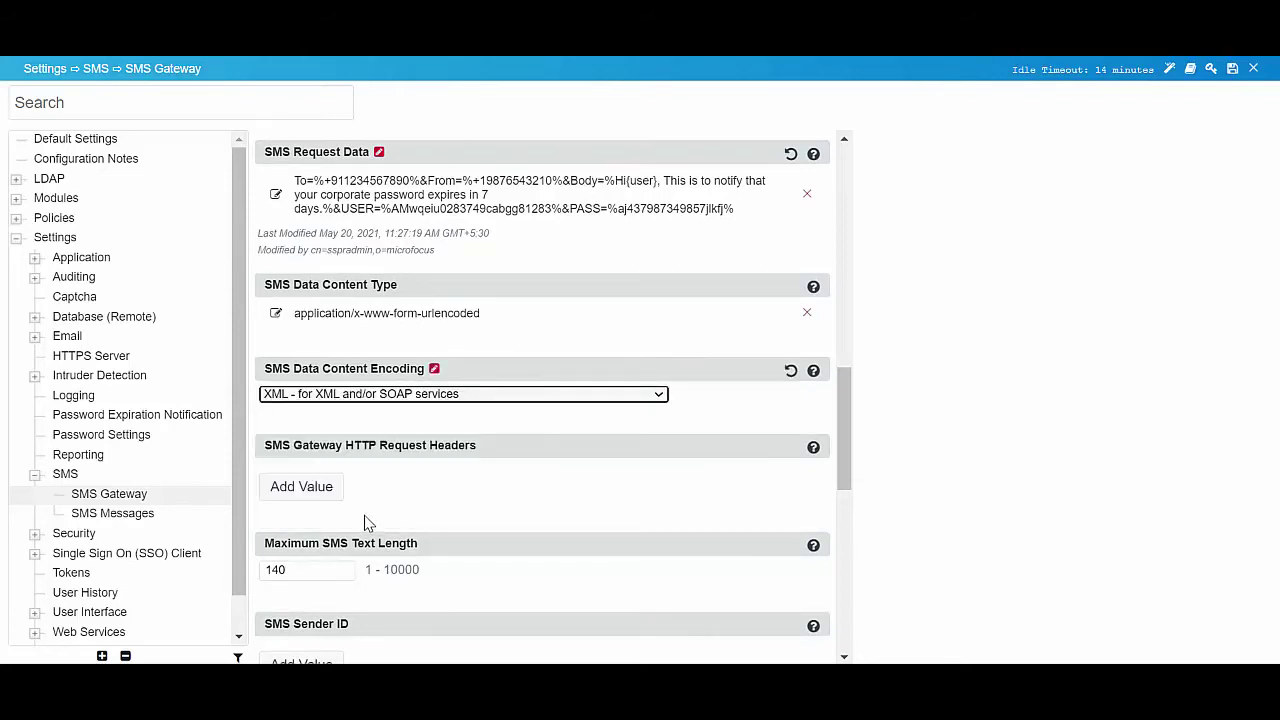
{"action": "left_click", "coordinate": [367, 522]}
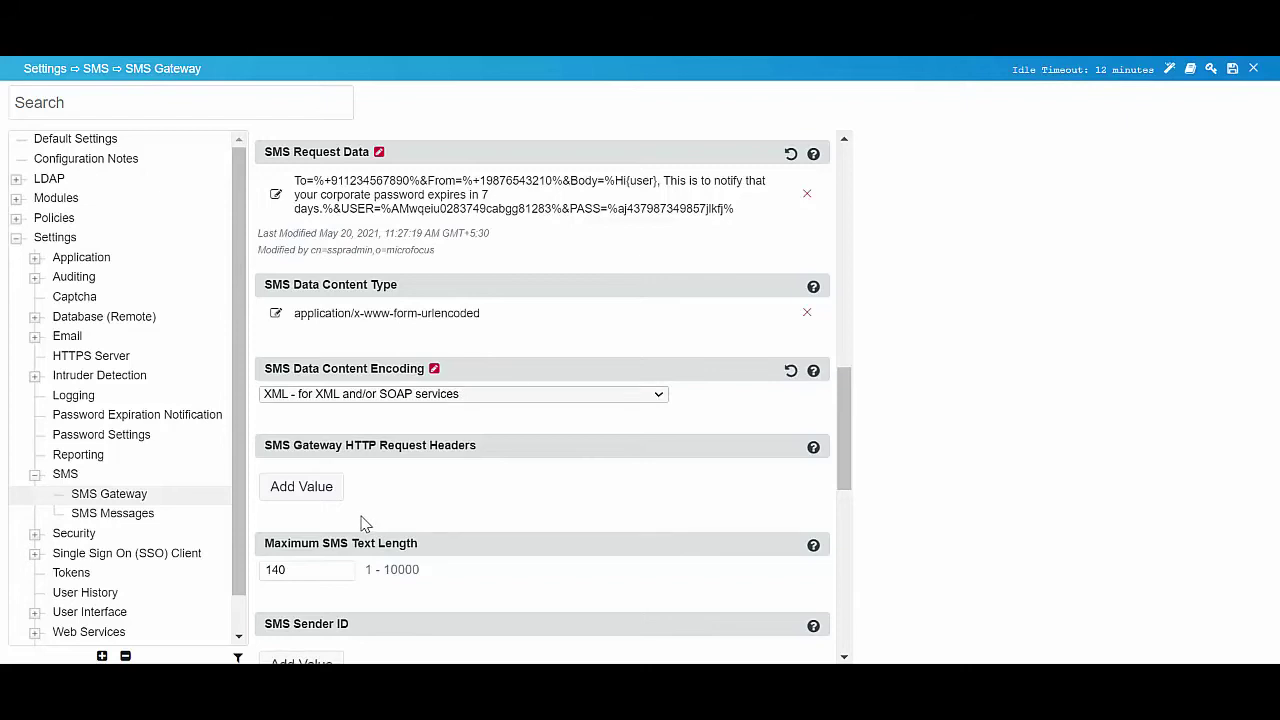
{"action": "left_click", "coordinate": [335, 495]}
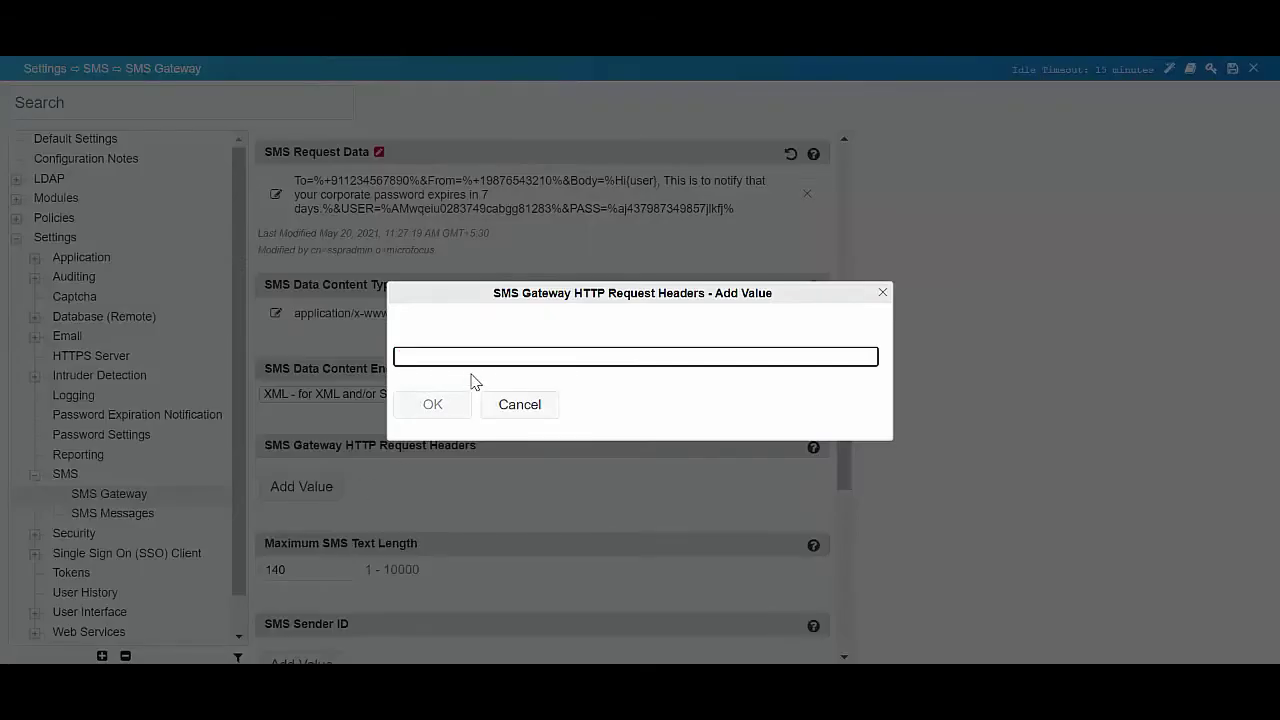
{"action": "type", "text": "https://10.71.131.32/sleep"}
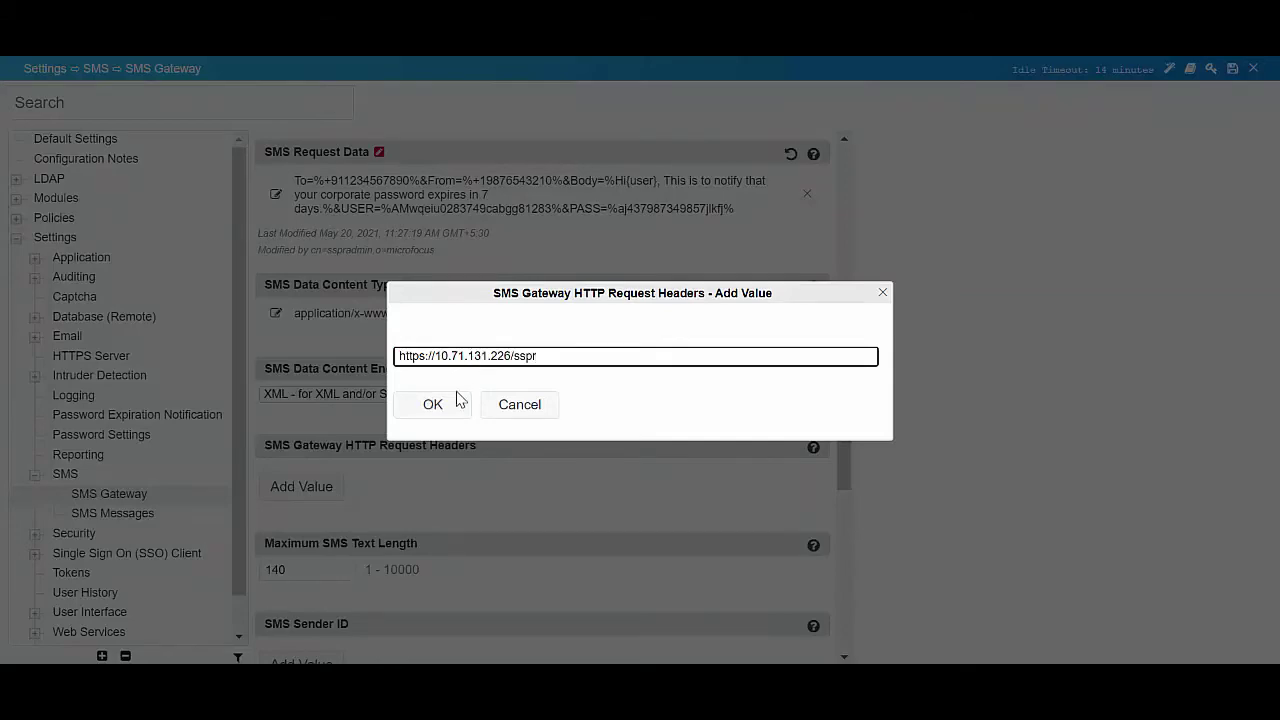
{"action": "left_click", "coordinate": [455, 403]}
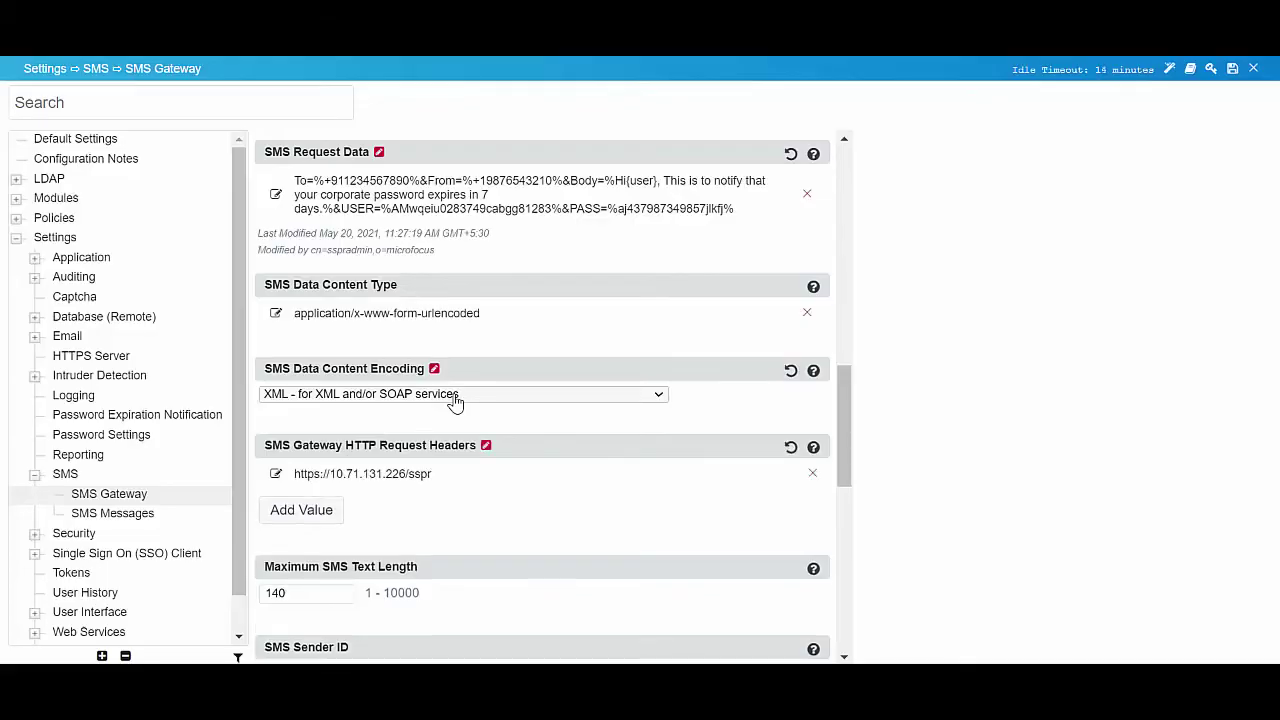
- Add the Twilio sender phone number as the SMS Sender ID
{"action": "scroll", "coordinate": [455, 400], "scroll_direction": "down", "scroll_amount": 3}
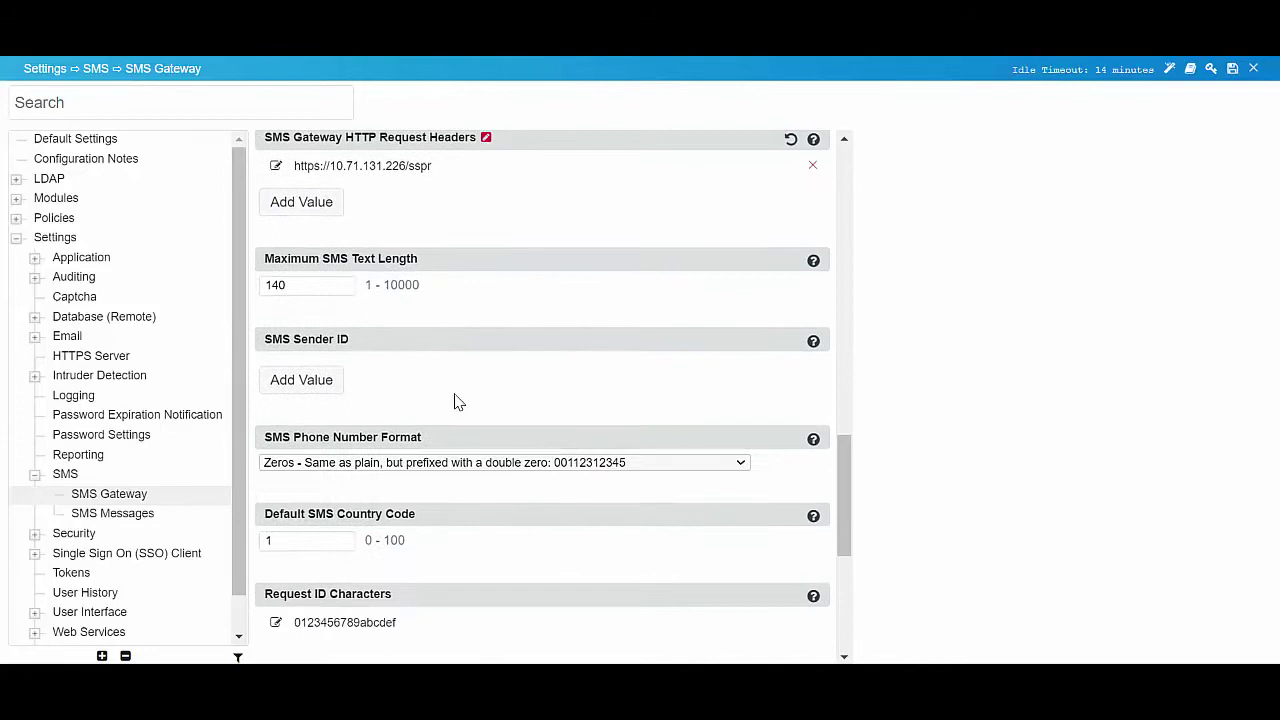
{"action": "scroll", "coordinate": [455, 401], "scroll_direction": "down", "scroll_amount": 1}
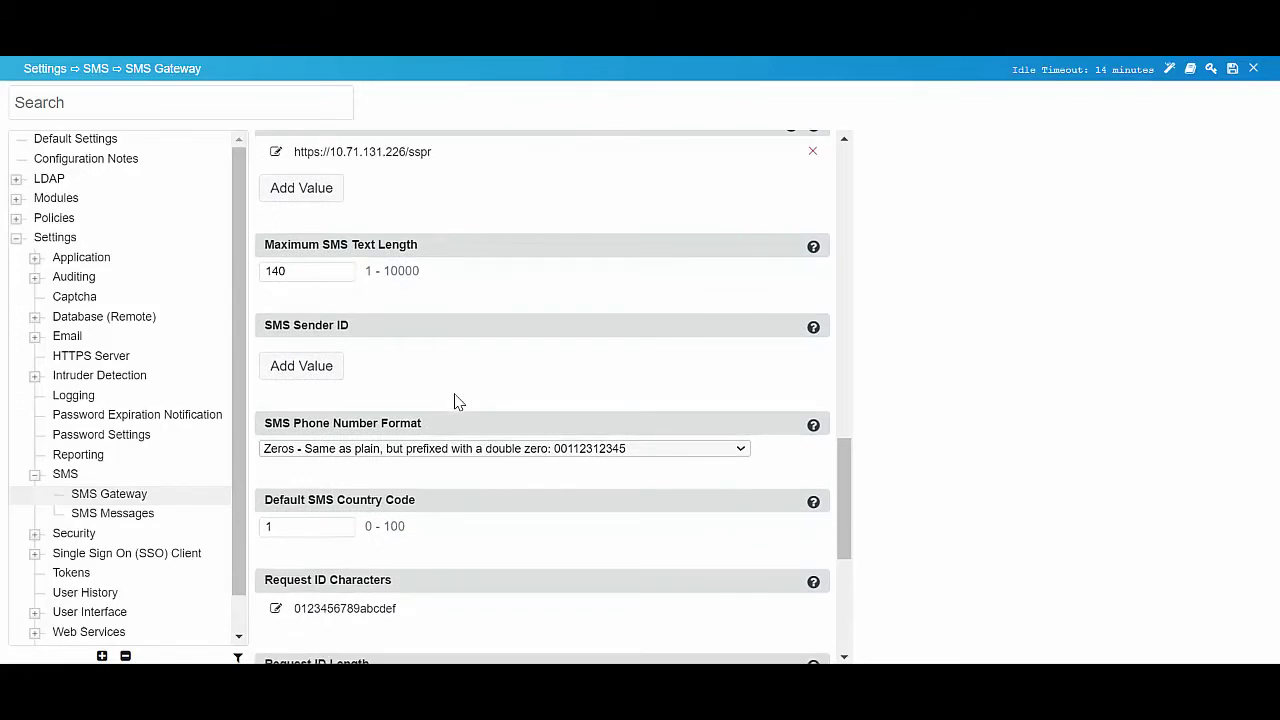
{"action": "left_click", "coordinate": [318, 370]}
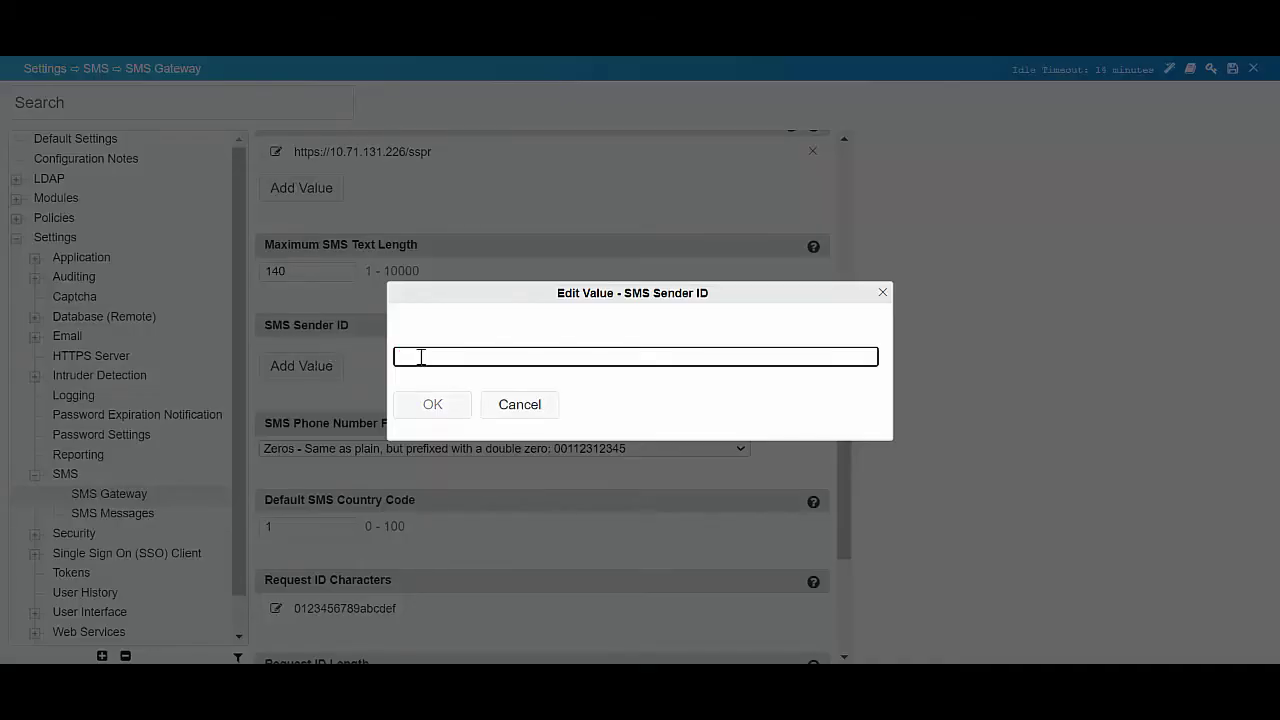
{"action": "key", "text": "ctrl+v"}
{"action": "left_click", "coordinate": [432, 404]}
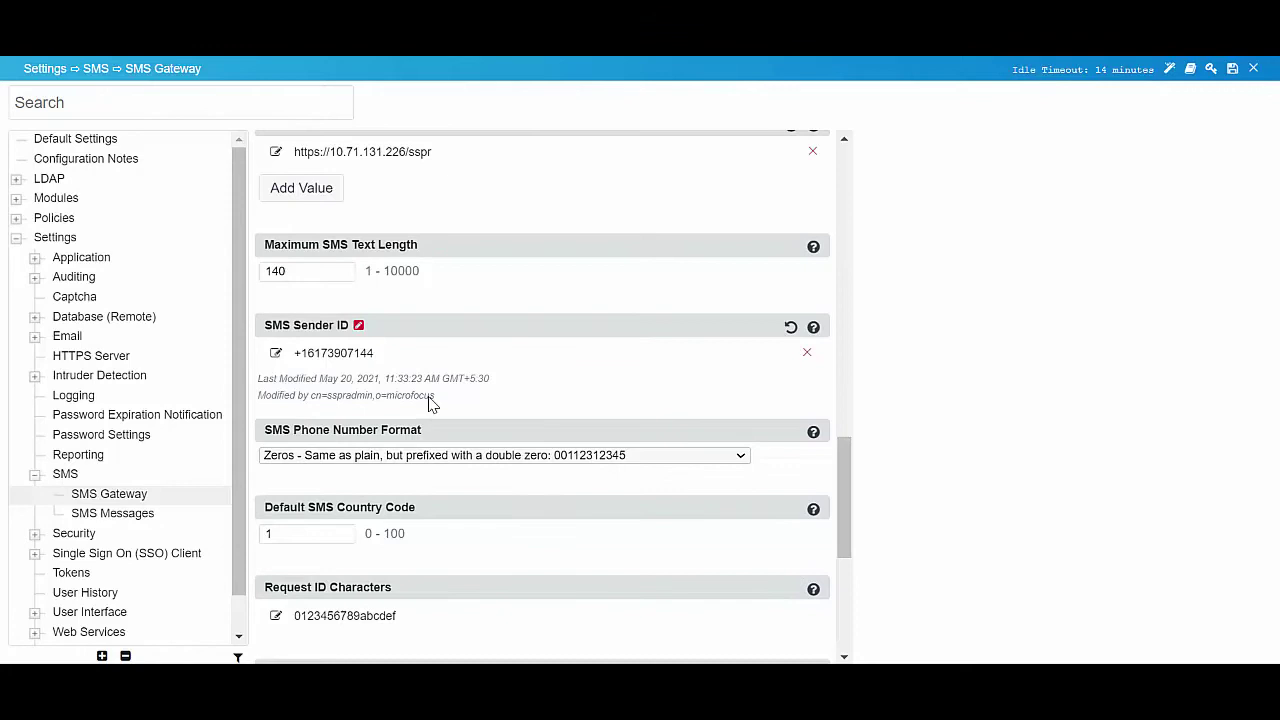
- Set SMS Phone Number Format to Plus and Default SMS Country Code to 91
{"action": "left_click", "coordinate": [421, 458]}
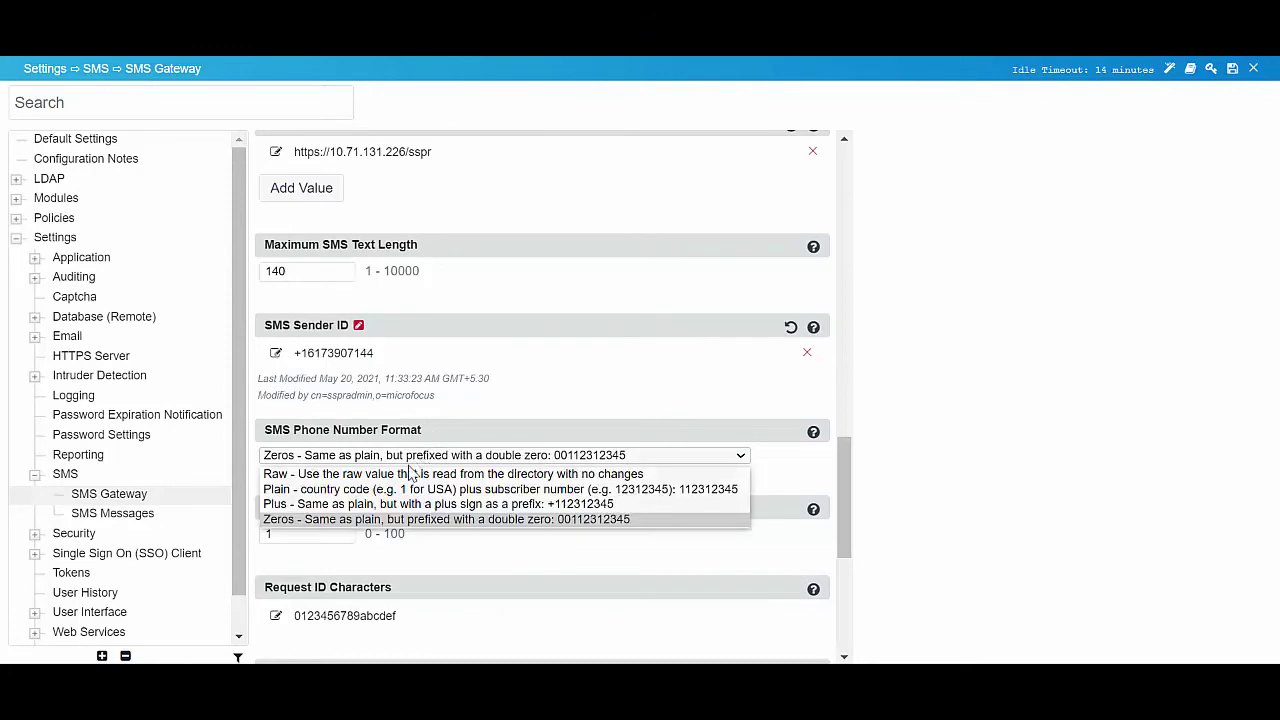
{"action": "left_click", "coordinate": [392, 504]}
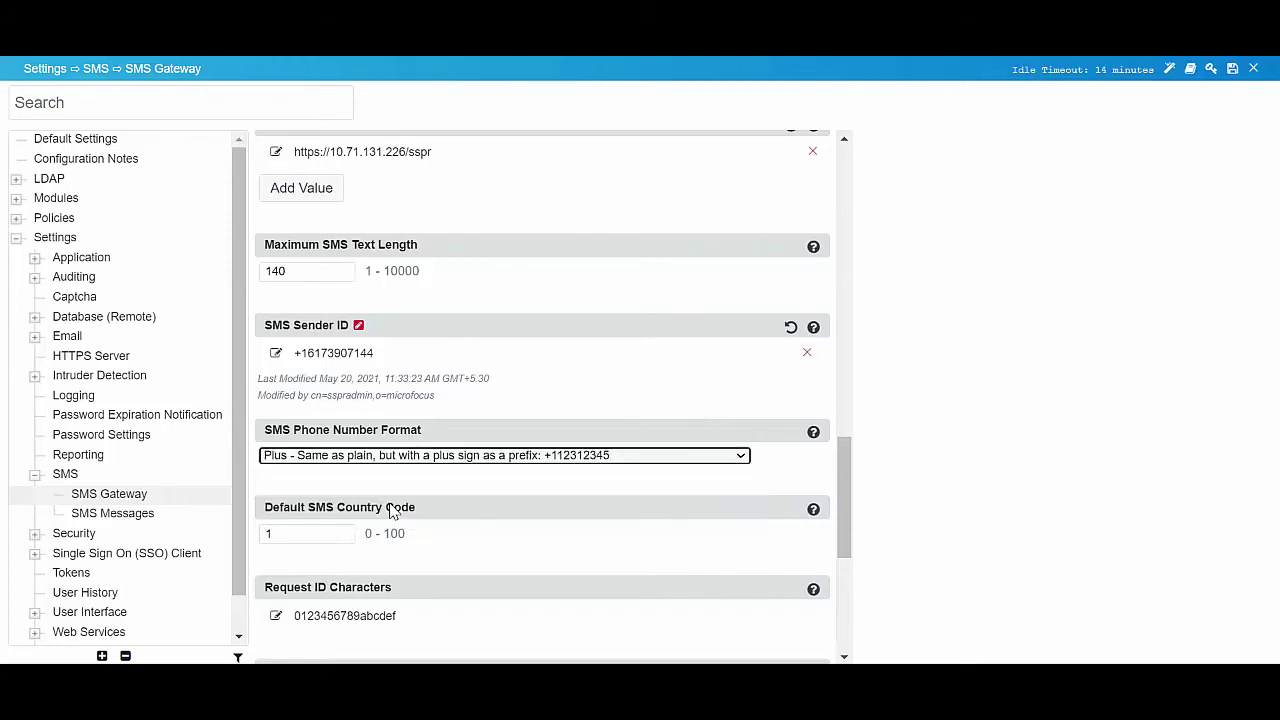
{"action": "double_click", "coordinate": [290, 534]}
{"action": "type", "text": "91"}
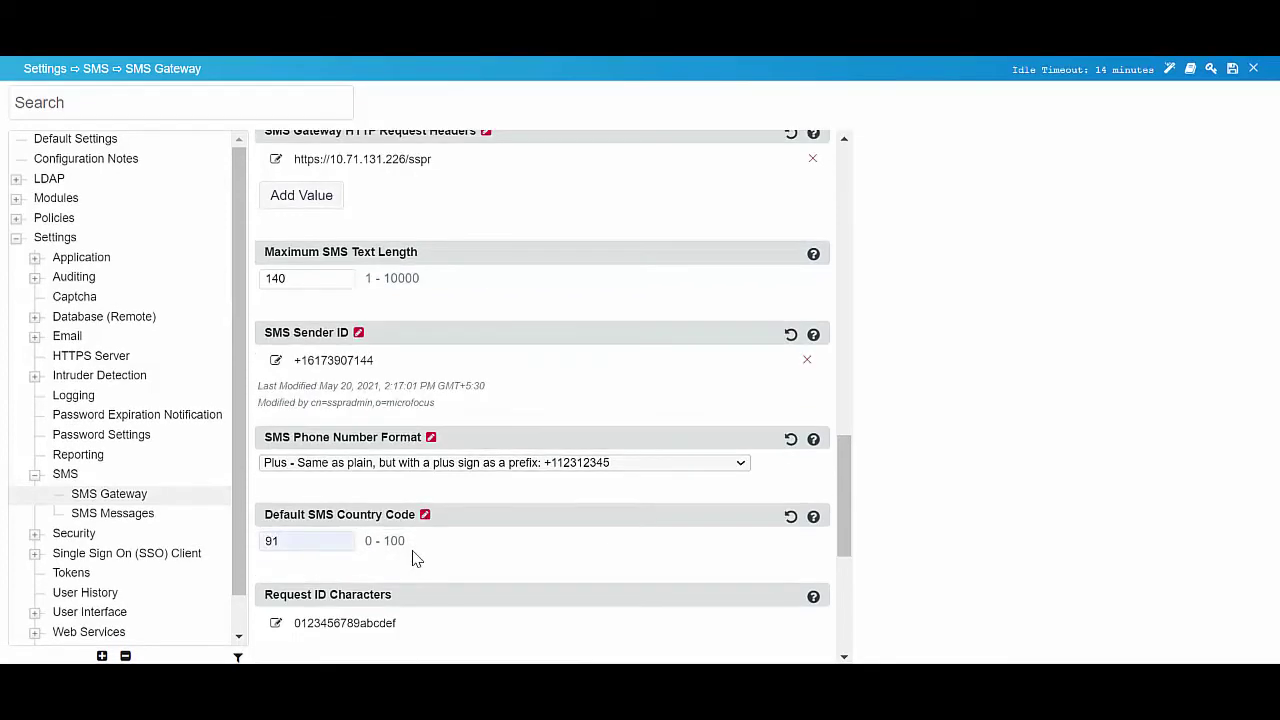
{"action": "scroll", "coordinate": [416, 558], "scroll_direction": "down", "scroll_amount": 3}
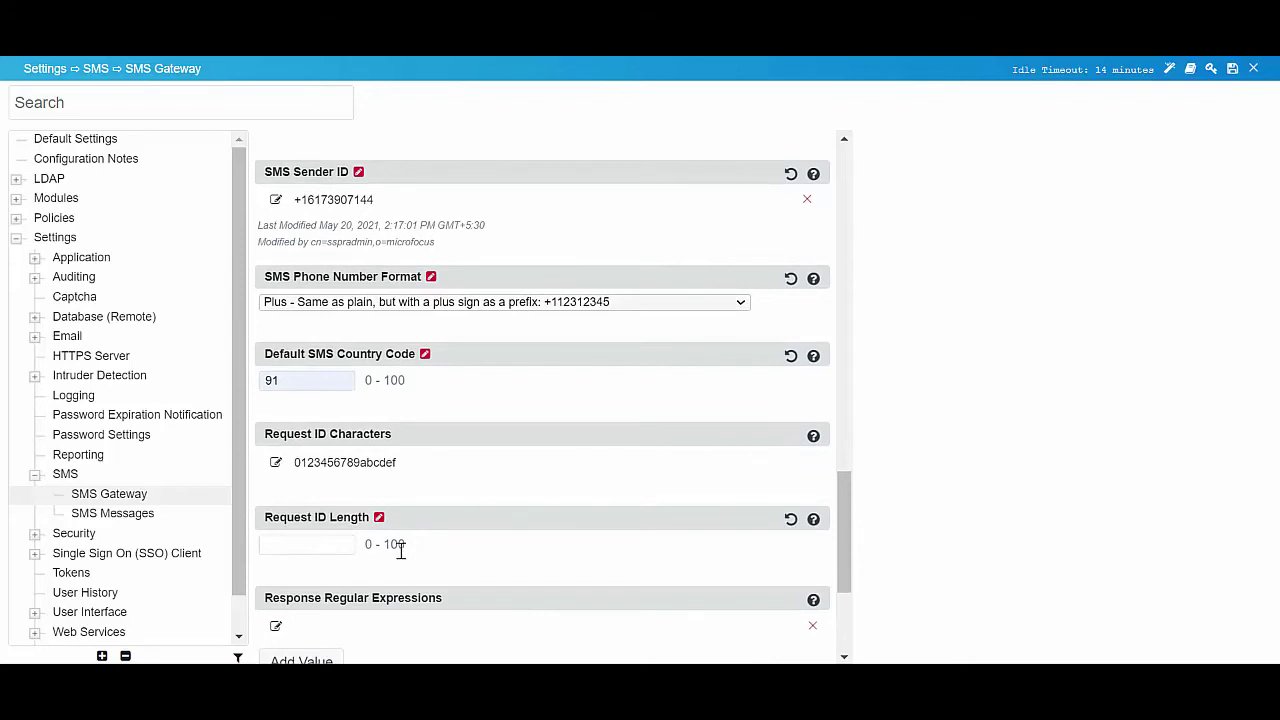
- Set Request ID Length to 32 and add 201 to Successful HTTP Result Codes
{"action": "left_click", "coordinate": [312, 547]}
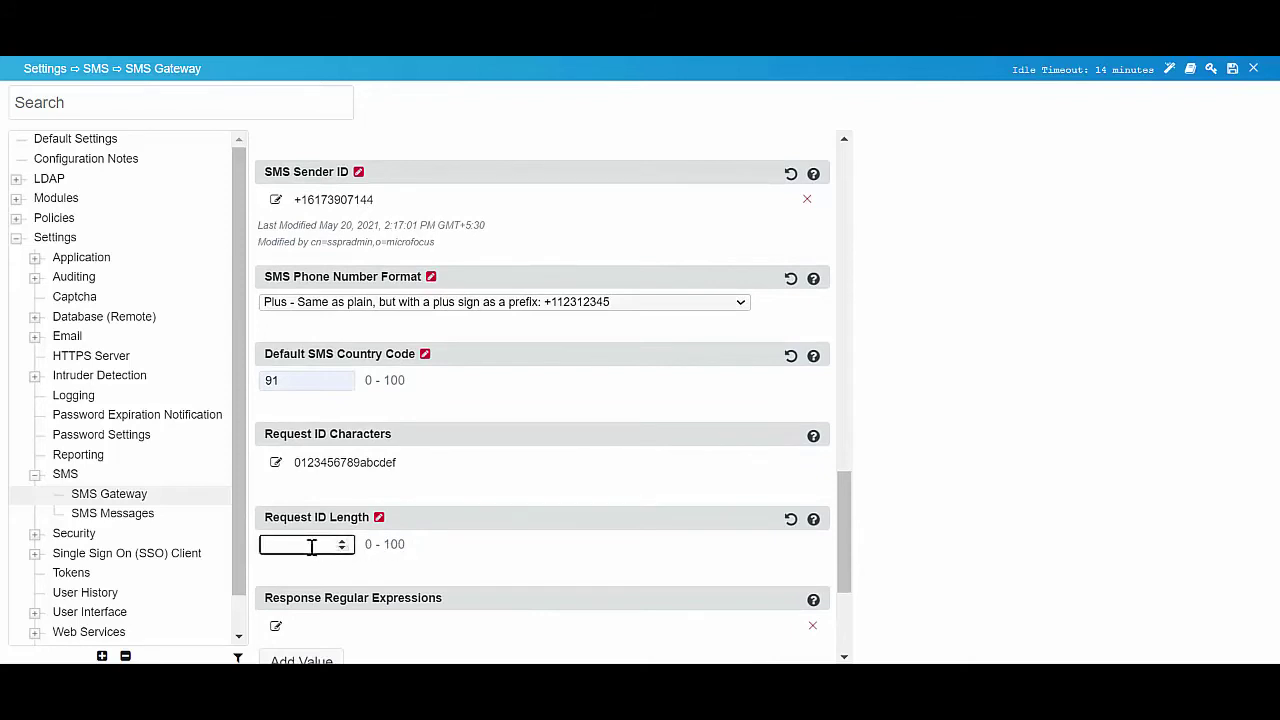
{"action": "type", "text": "32"}
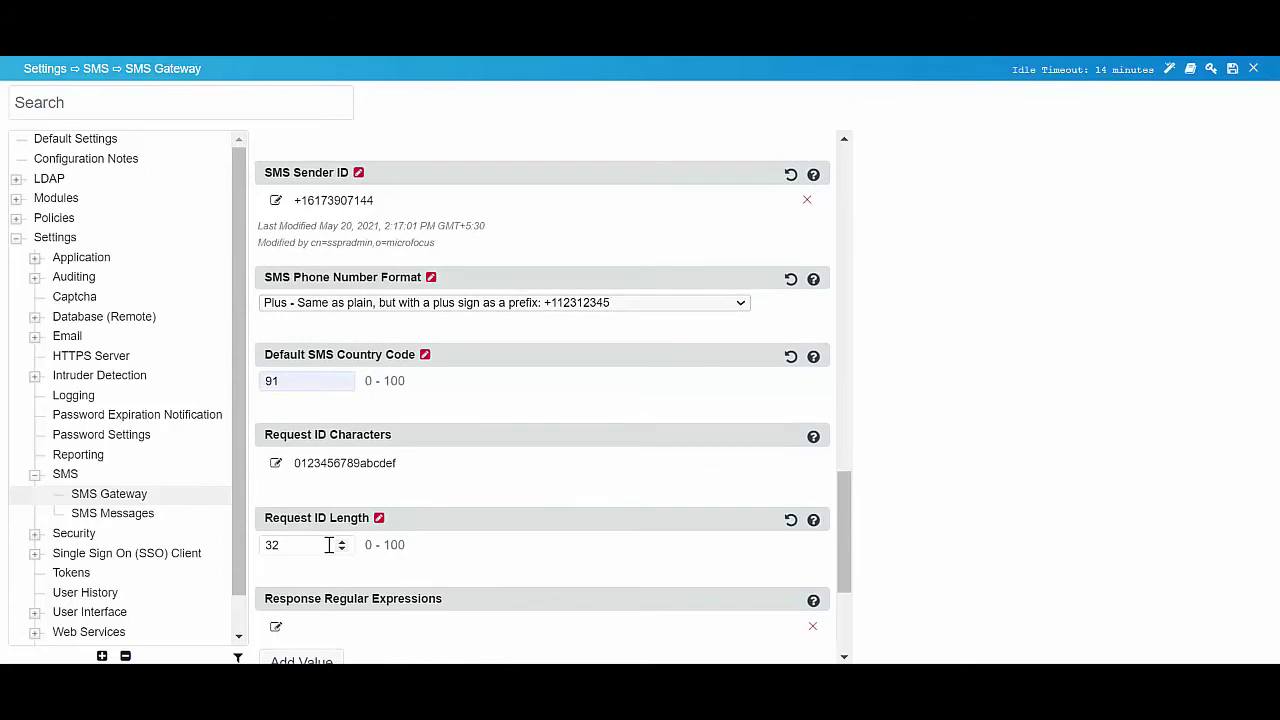
{"action": "scroll", "coordinate": [329, 545], "scroll_direction": "down", "scroll_amount": 5}
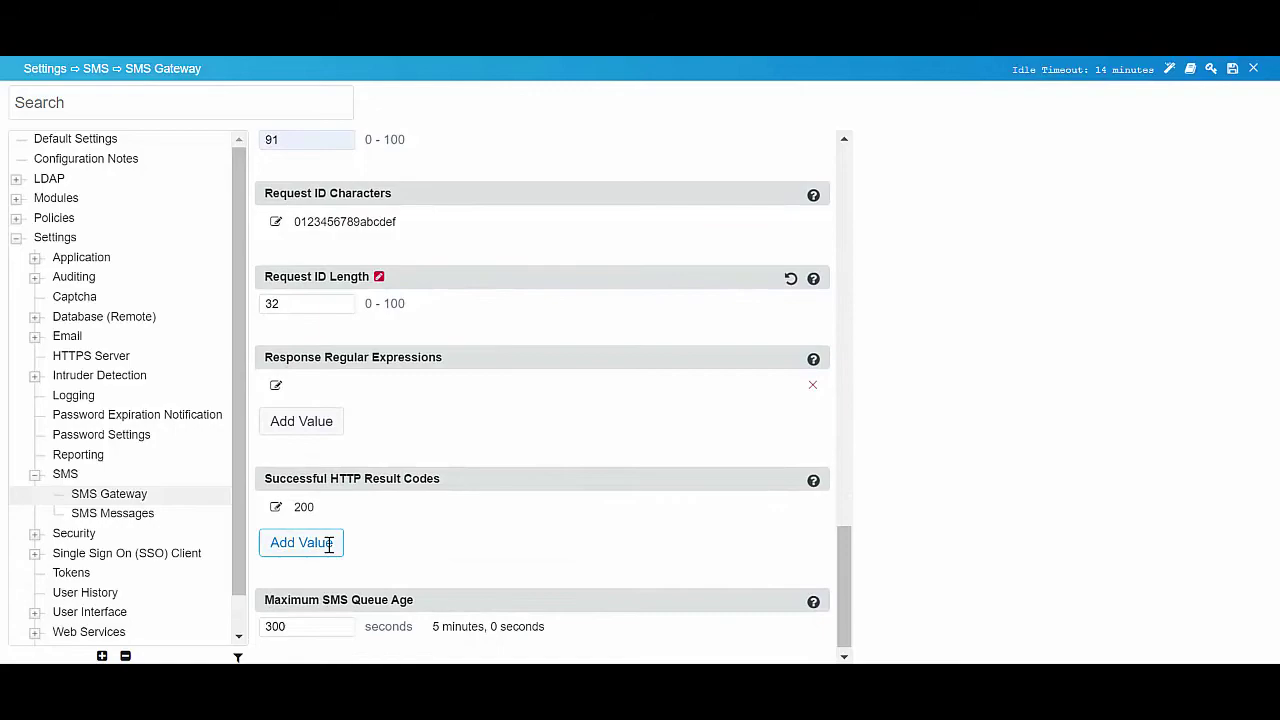
{"action": "left_click", "coordinate": [329, 545]}
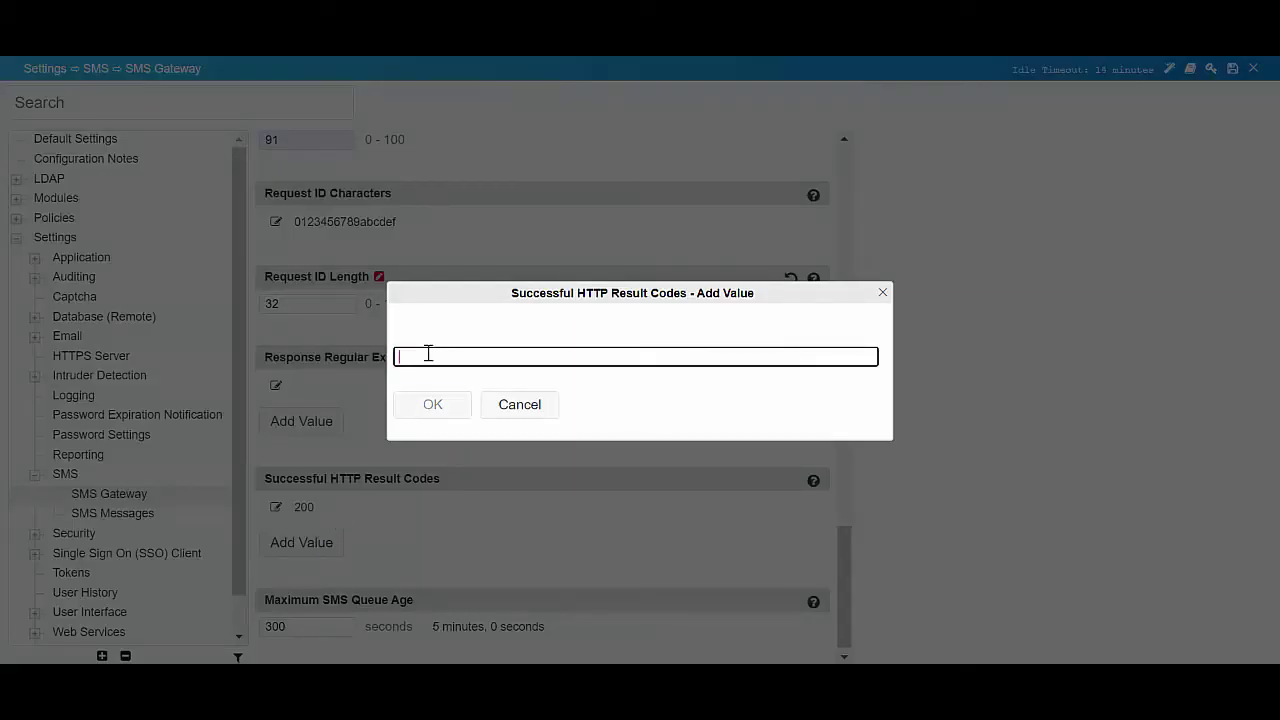
{"action": "type", "text": "201"}
{"action": "left_click", "coordinate": [433, 405]}
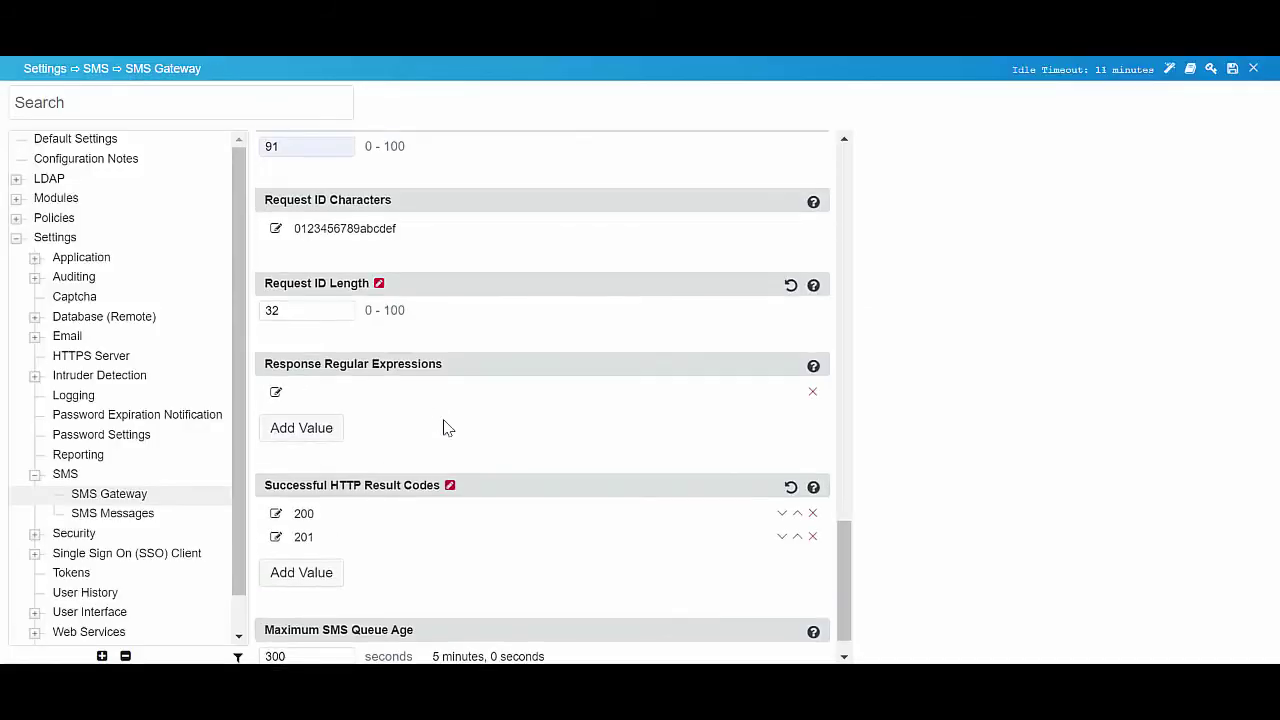
- Send a Twilio test SMS to the recipient's phone number and get 'message sent' back
{"action": "scroll", "coordinate": [447, 428], "scroll_direction": "up", "scroll_amount": 10}
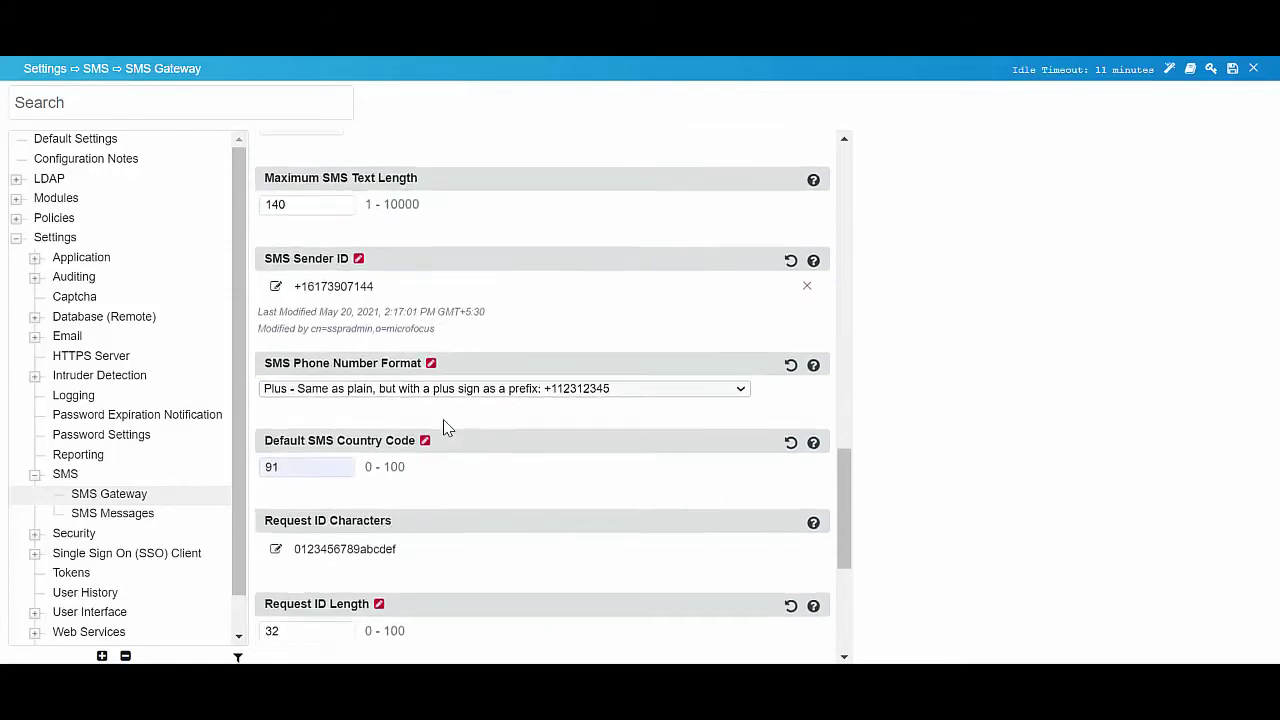
{"action": "scroll", "coordinate": [445, 428], "scroll_direction": "up", "scroll_amount": 7}
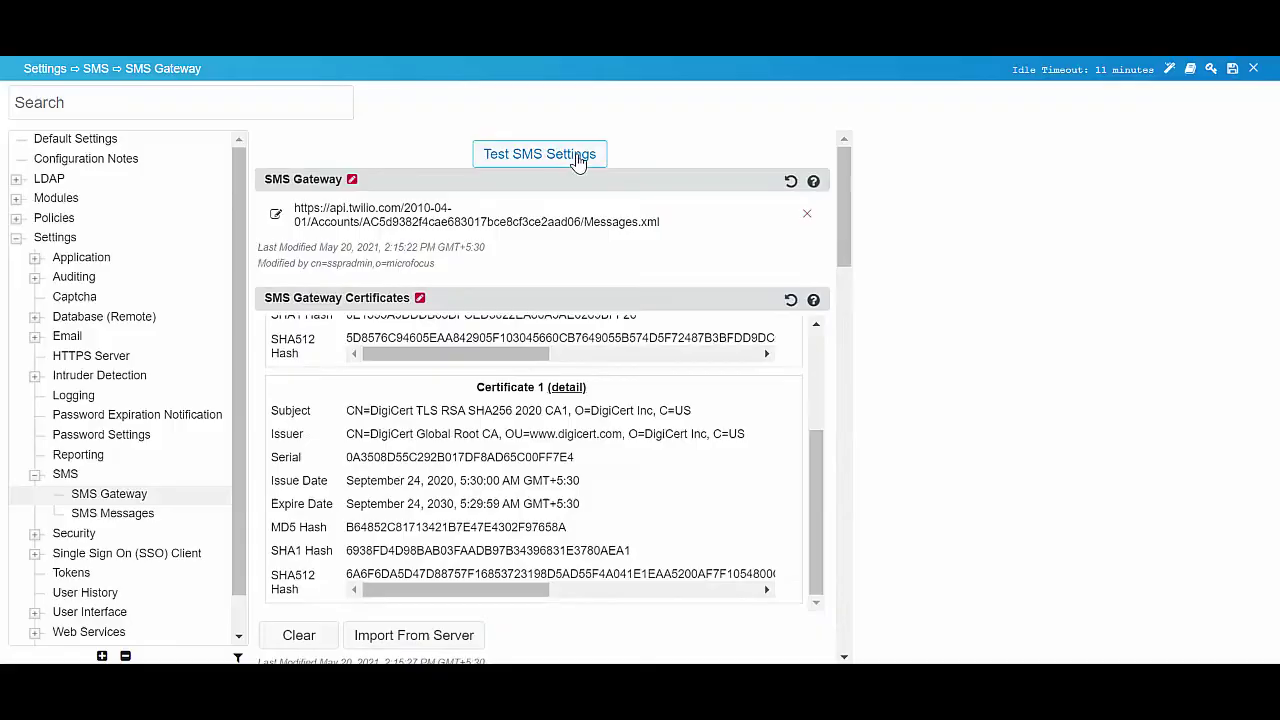
{"action": "left_click", "coordinate": [578, 162]}
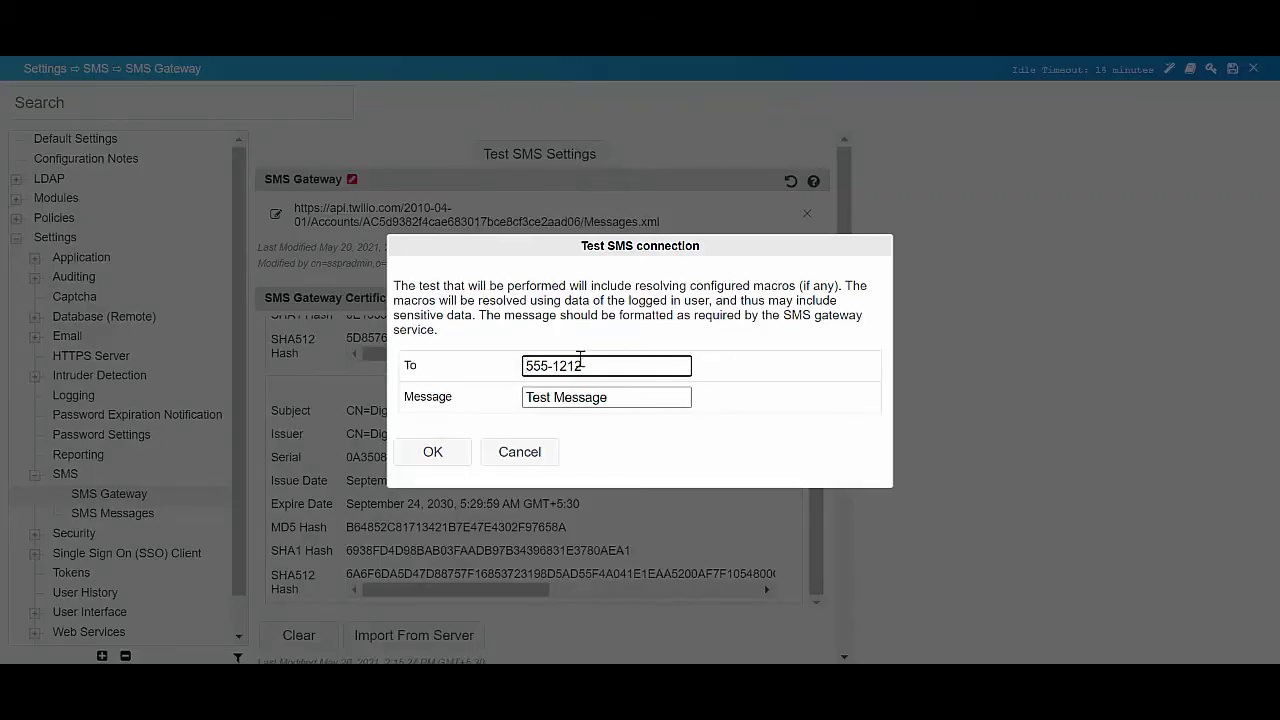
{"action": "key", "text": "BackSpace"}
{"action": "key", "text": "BackSpace"}
{"action": "key", "text": "BackSpace"}
{"action": "key", "text": "BackSpace"}
{"action": "key", "text": "BackSpace"}
{"action": "key", "text": "BackSpace"}
{"action": "key", "text": "BackSpace"}
{"action": "key", "text": "BackSpace"}
{"action": "type", "text": "5551234567"}
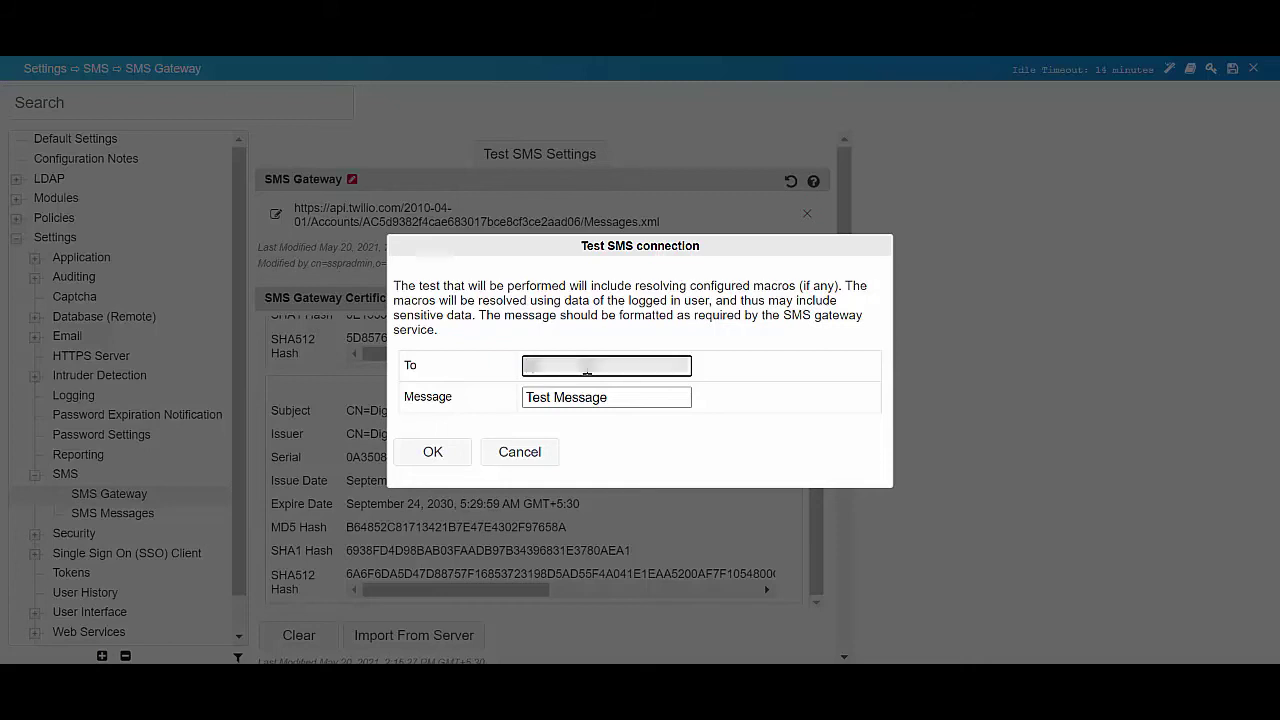
{"action": "type", "text": "55512344567"}
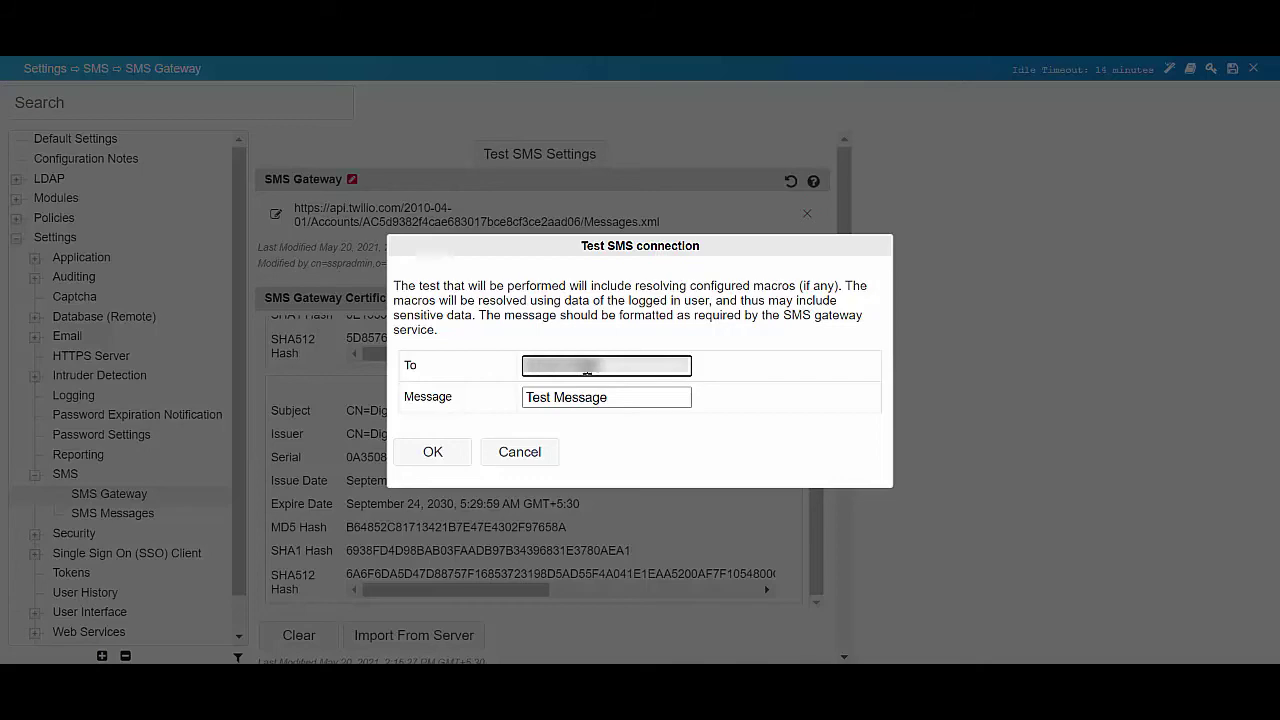
{"action": "left_click", "coordinate": [445, 461]}
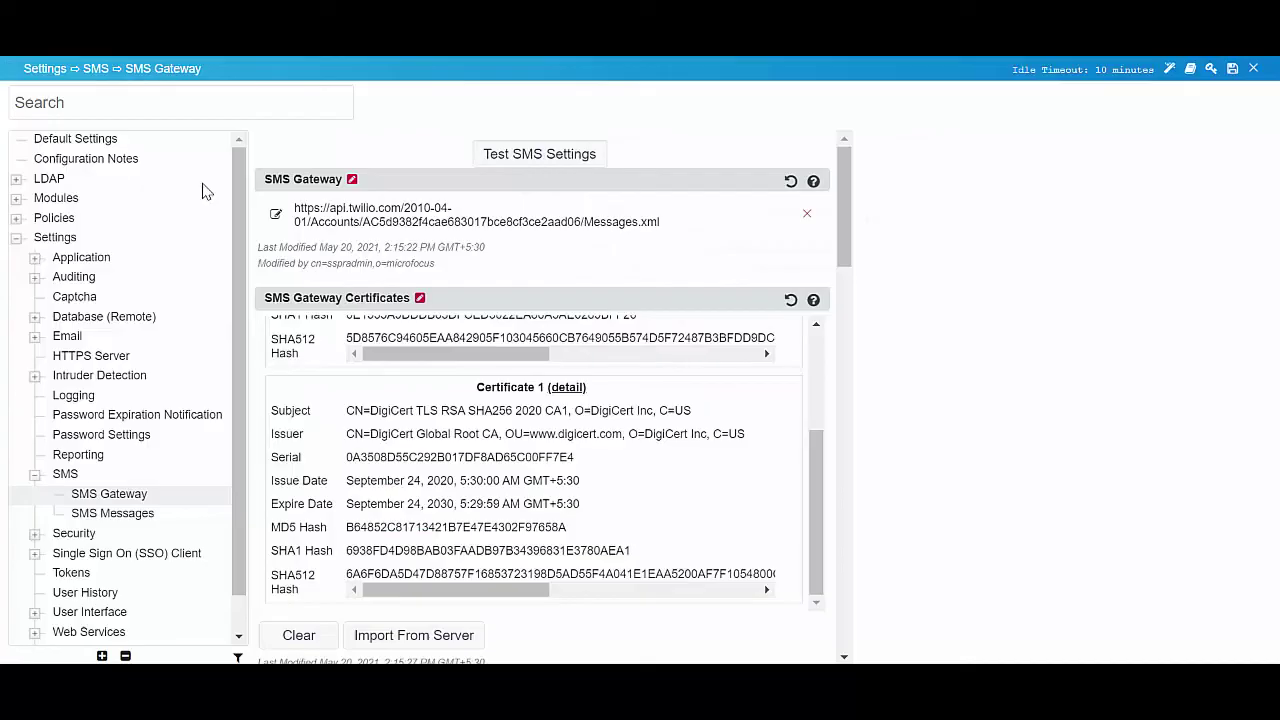
- In the default Forgotten Password profile's Definition, set SMS/Email Token Verification to Required
{"action": "left_click", "coordinate": [16, 198]}
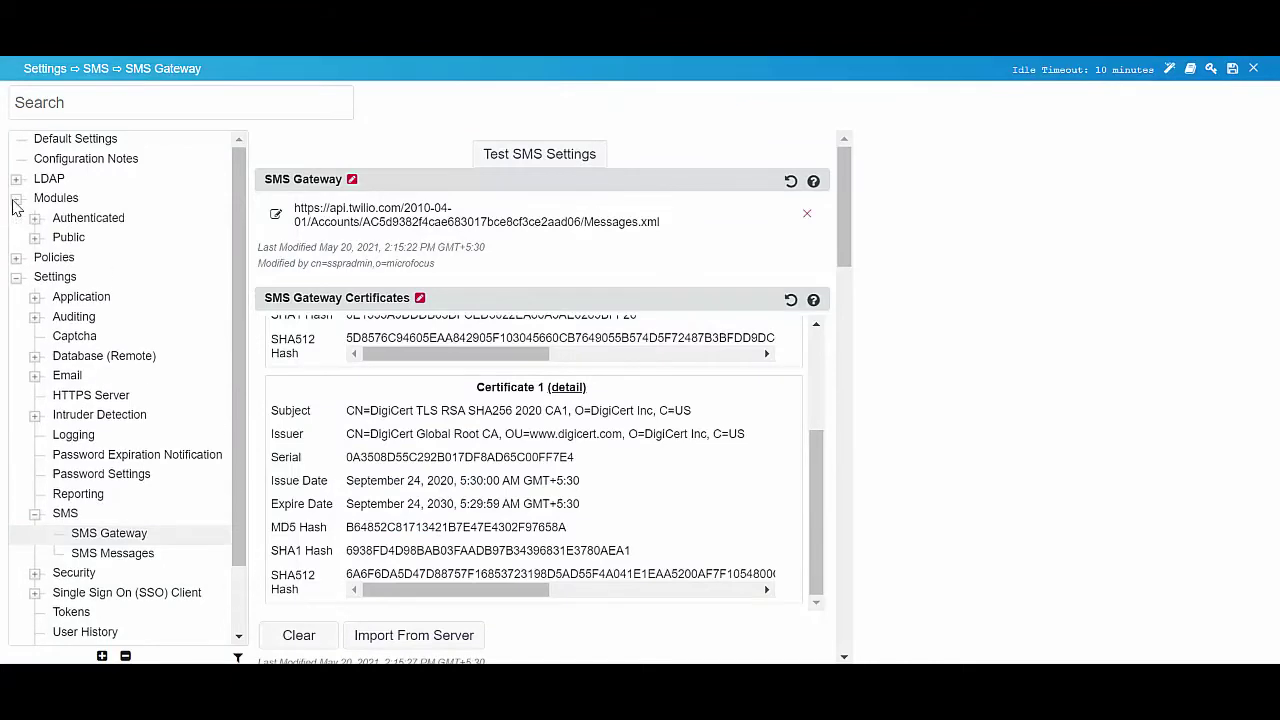
{"action": "left_click", "coordinate": [34, 237]}
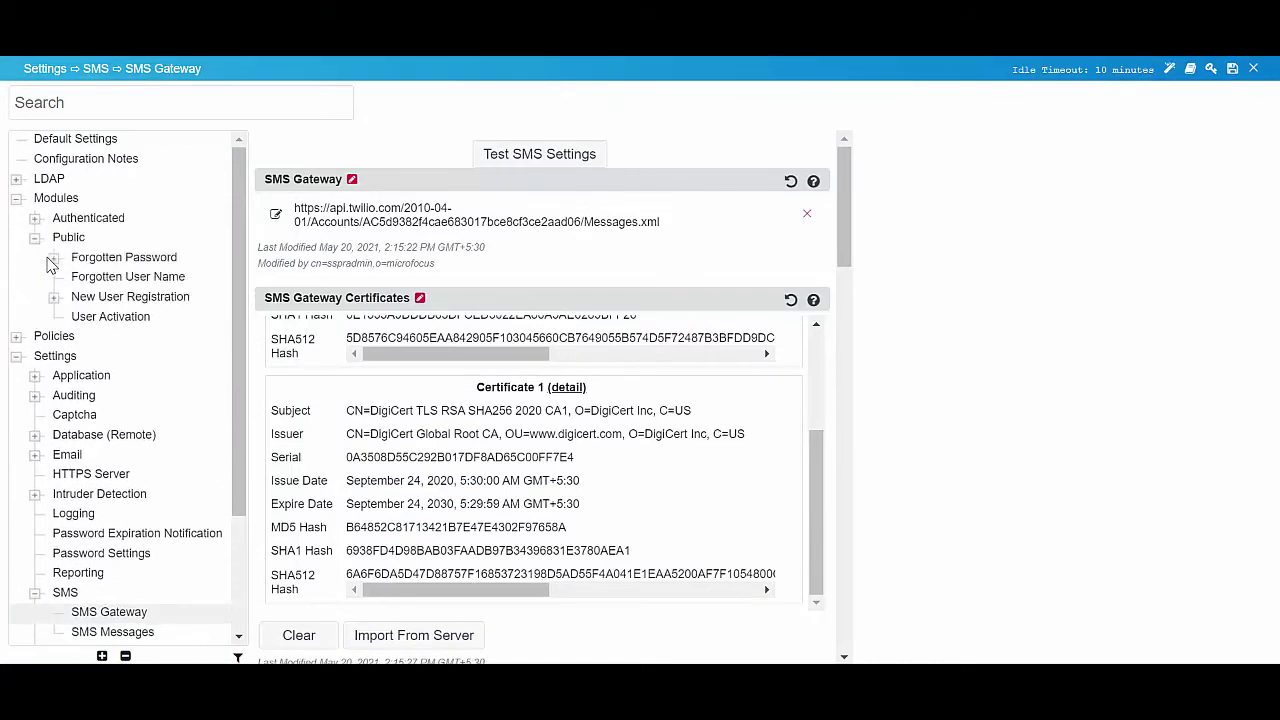
{"action": "left_click", "coordinate": [54, 259]}
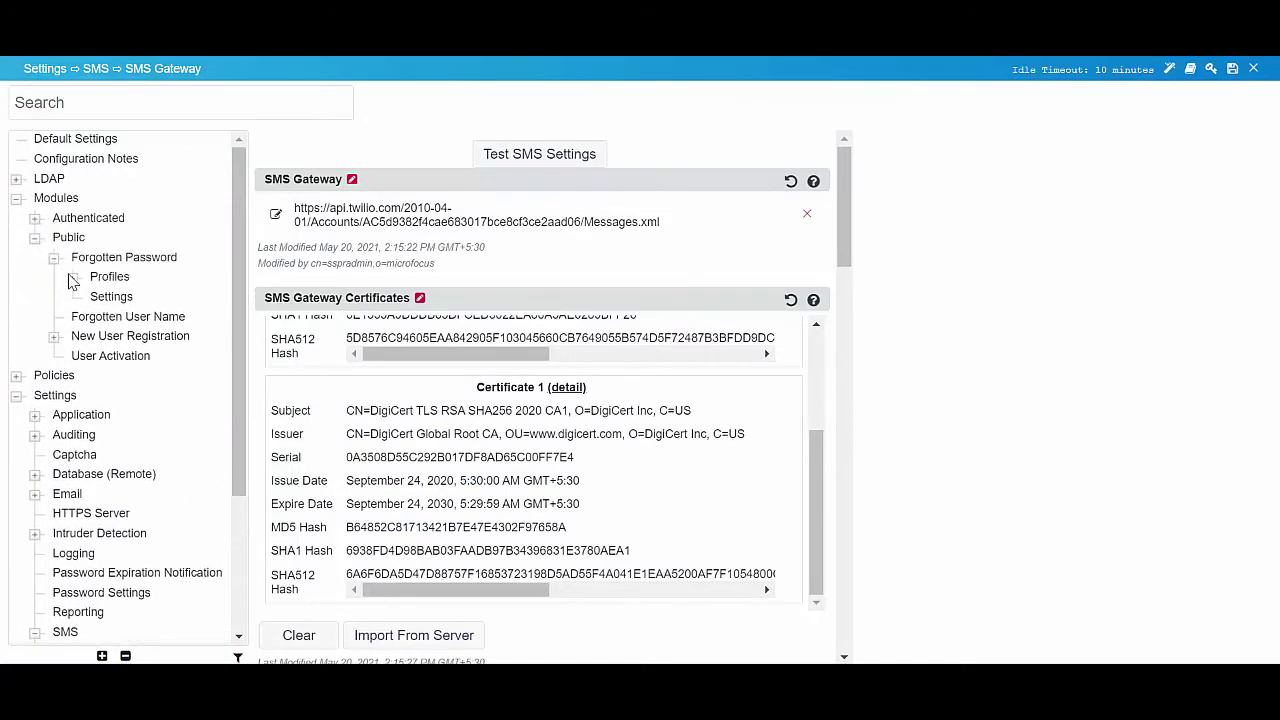
{"action": "left_click", "coordinate": [72, 278]}
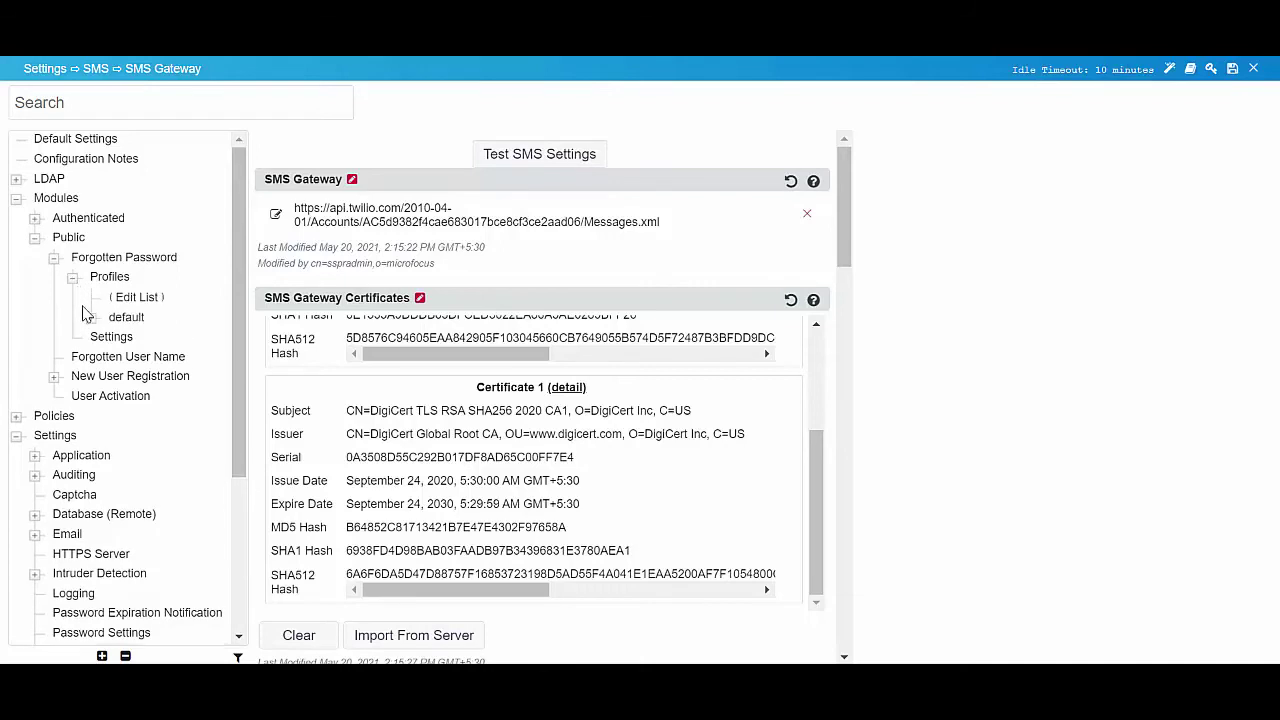
{"action": "left_click", "coordinate": [91, 318]}
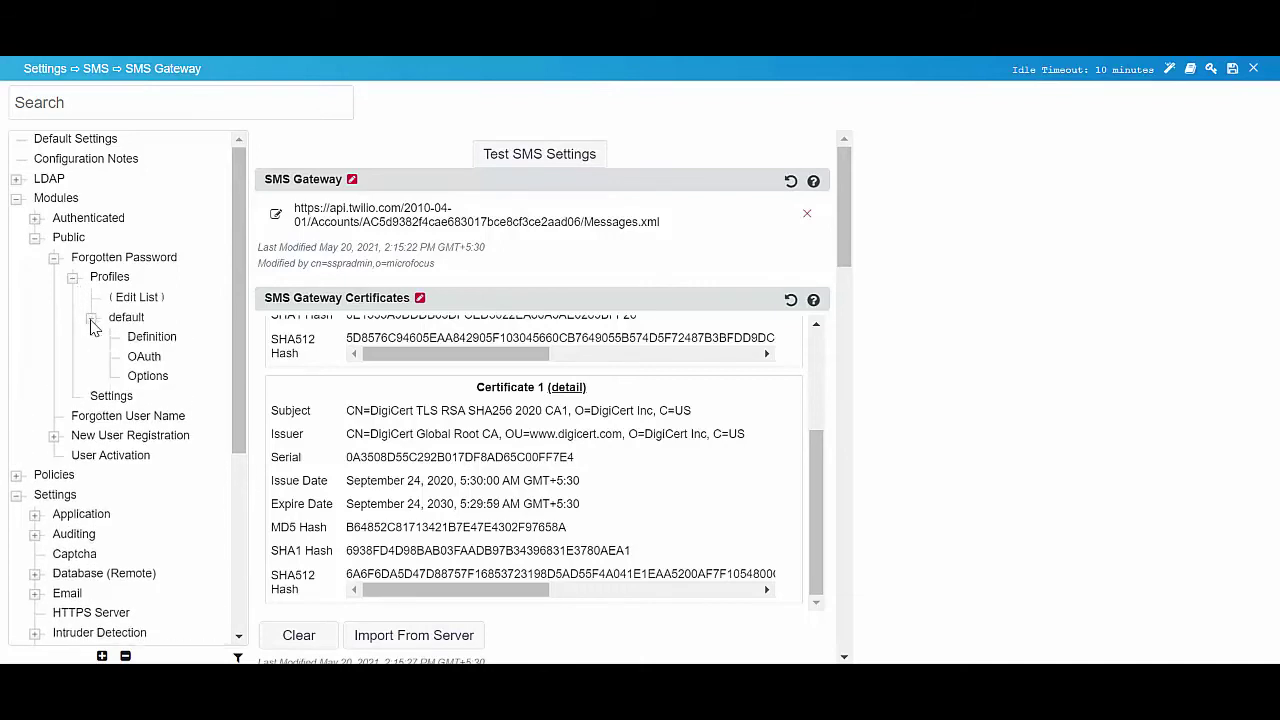
{"action": "left_click", "coordinate": [133, 340]}
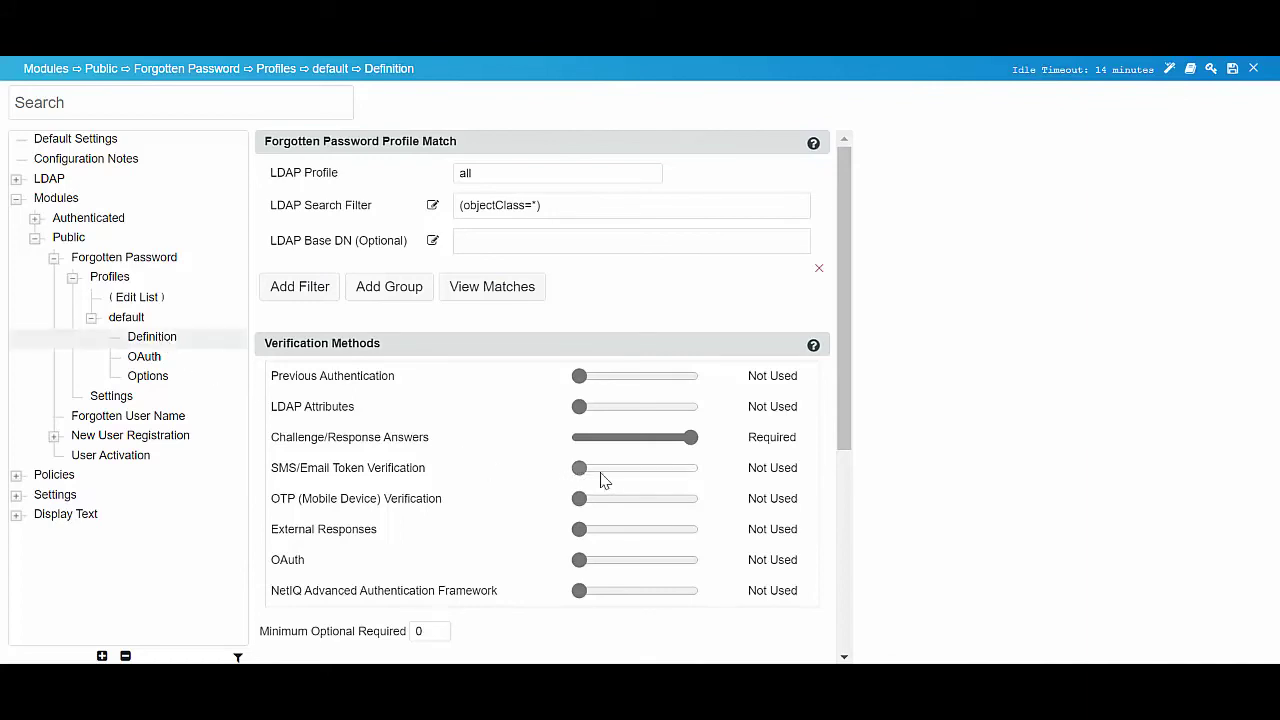
{"action": "left_click_drag", "start_coordinate": [603, 477], "coordinate": [580, 457]}
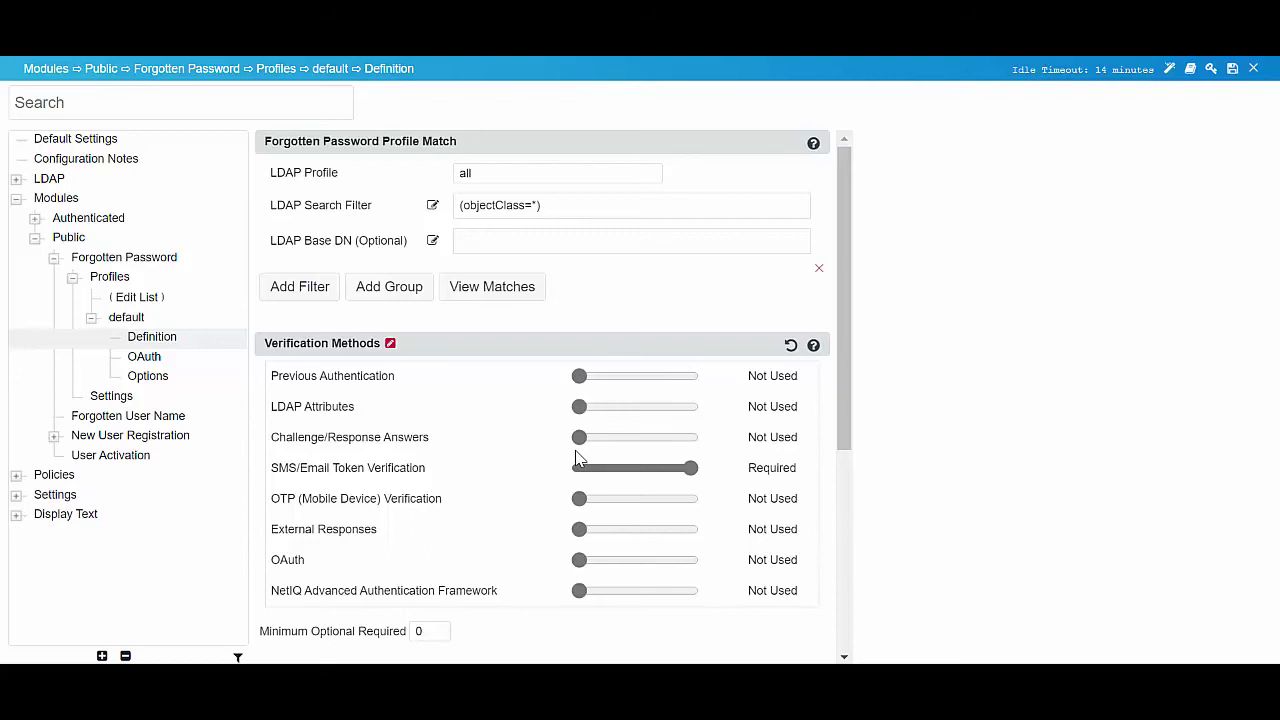
- Set Token Send Method to SMS, Recovery Mode to 'Allow user to set new password', New Password Send Method to SMS
{"action": "scroll", "coordinate": [577, 458], "scroll_direction": "down", "scroll_amount": 4}
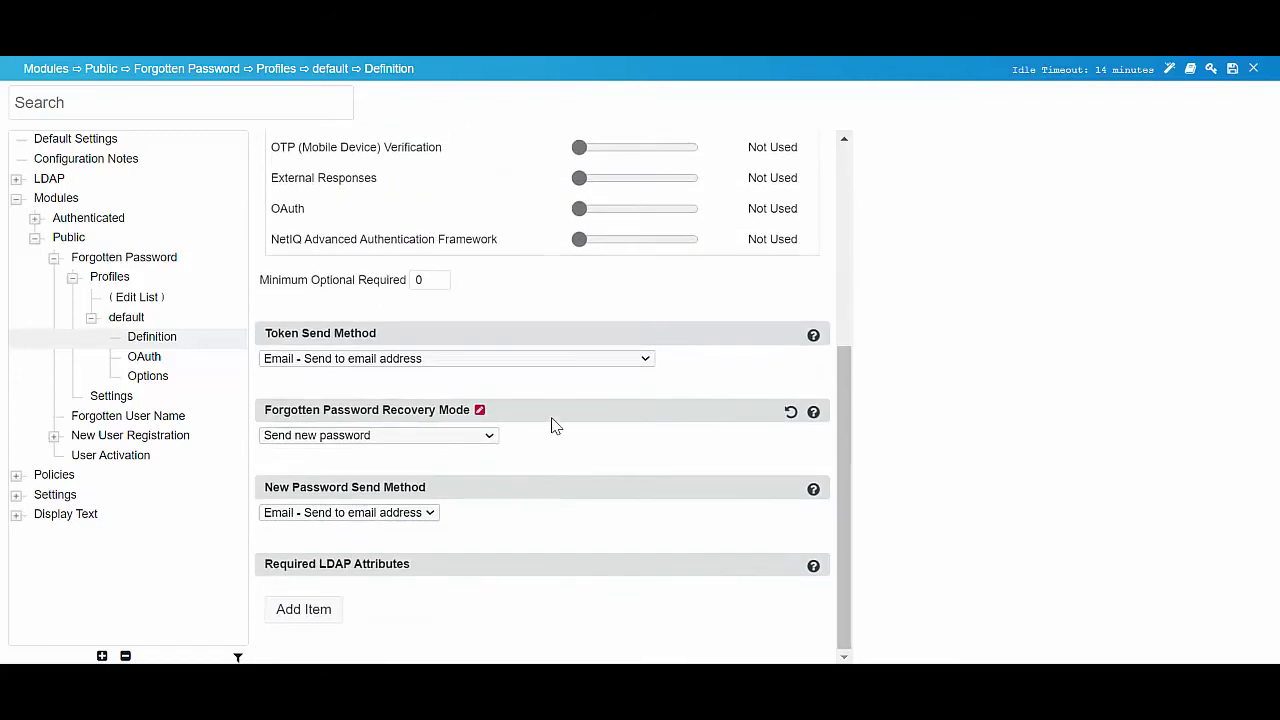
{"action": "left_click", "coordinate": [492, 362]}
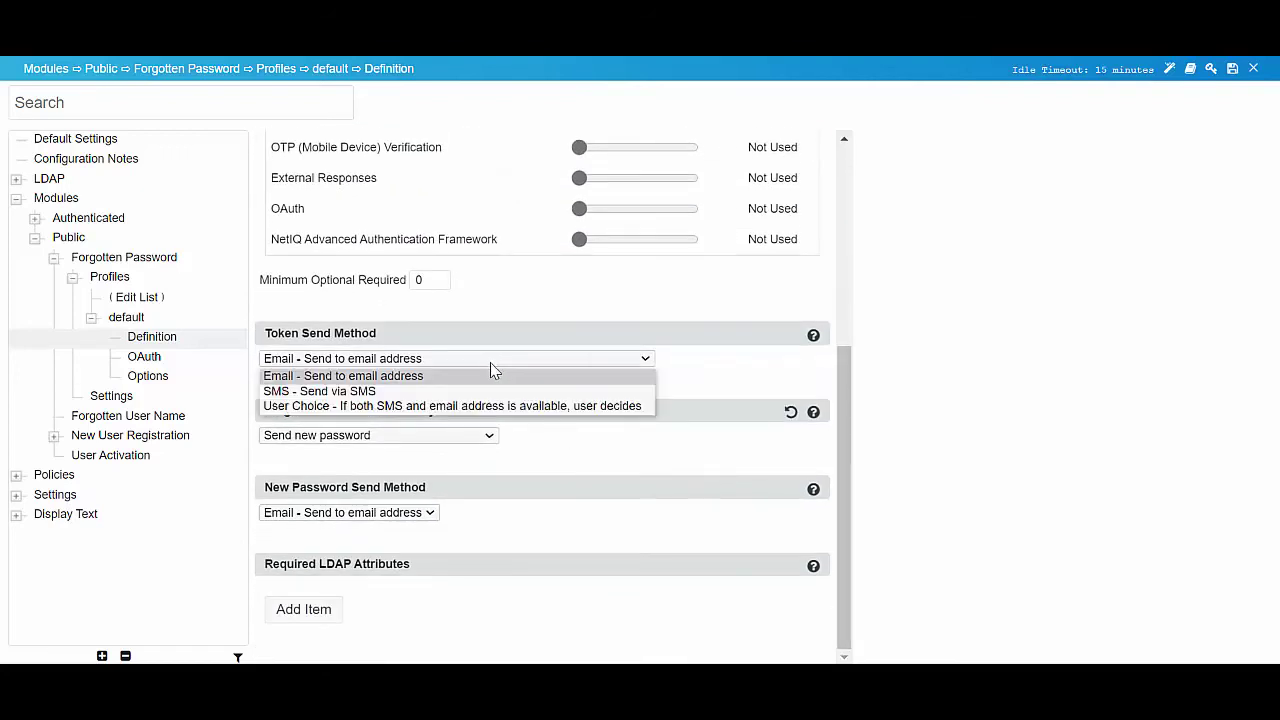
{"action": "left_click", "coordinate": [371, 393]}
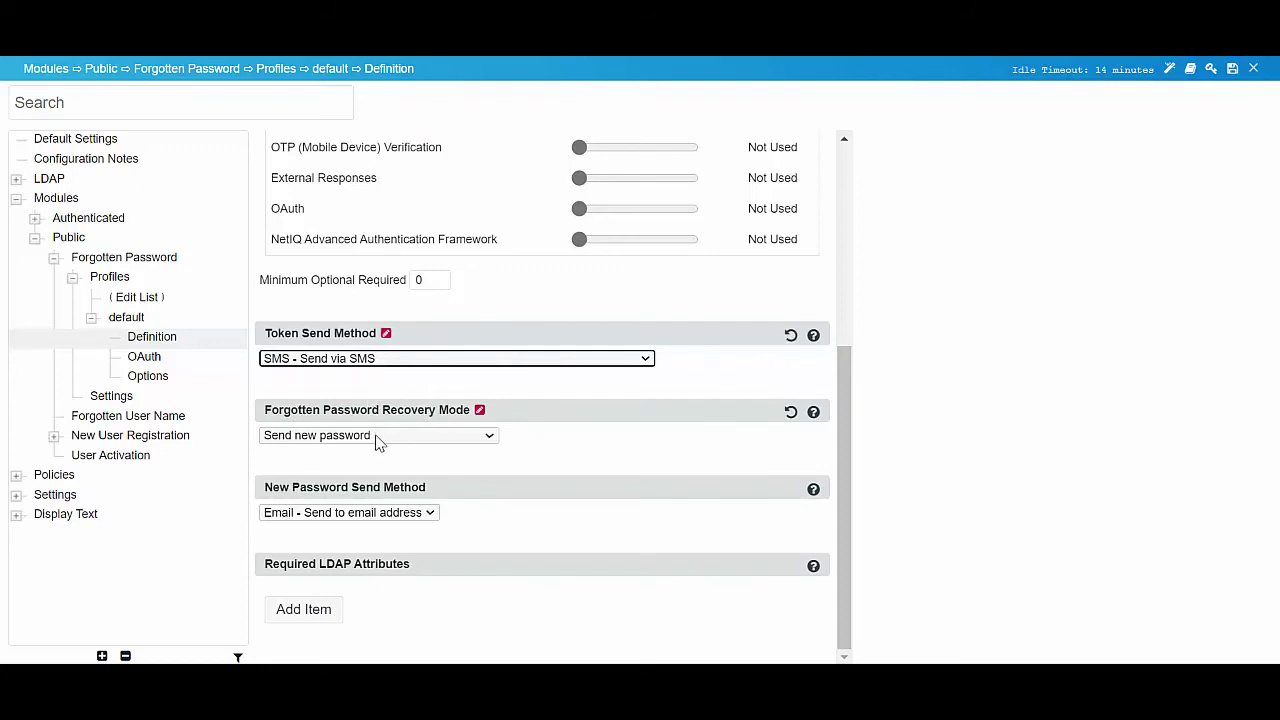
{"action": "left_click", "coordinate": [378, 440]}
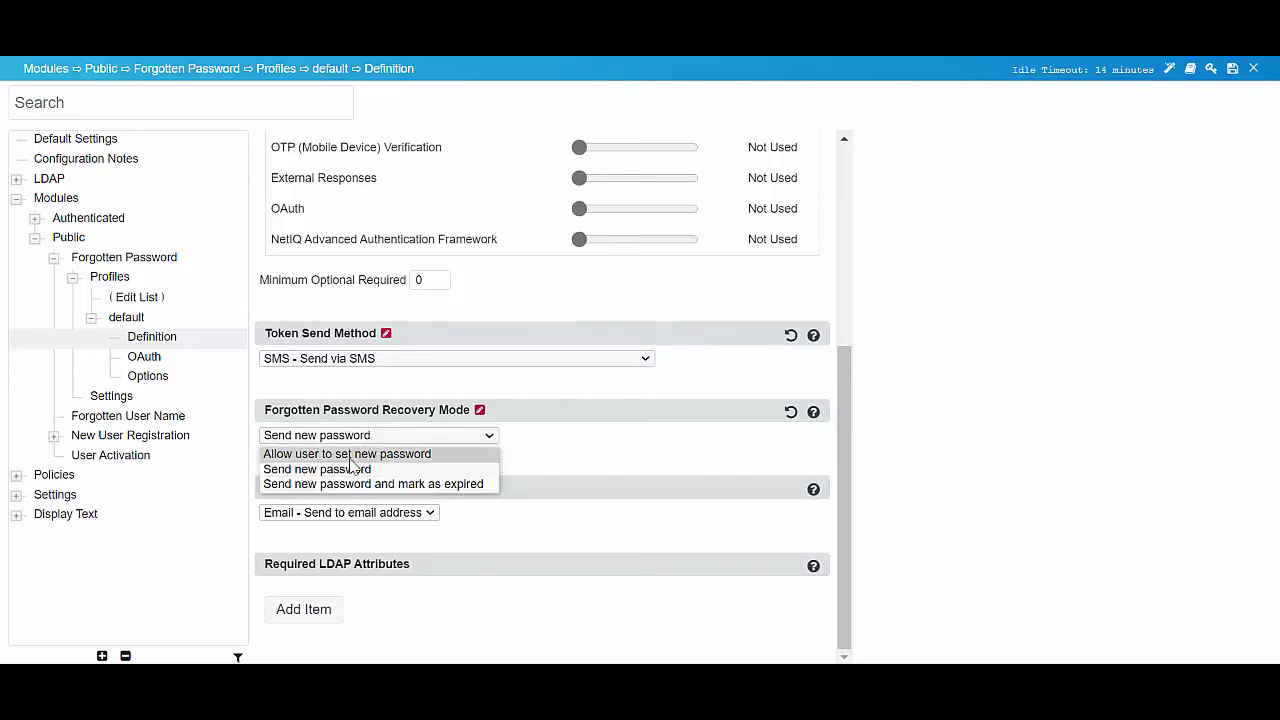
{"action": "left_click", "coordinate": [352, 455]}
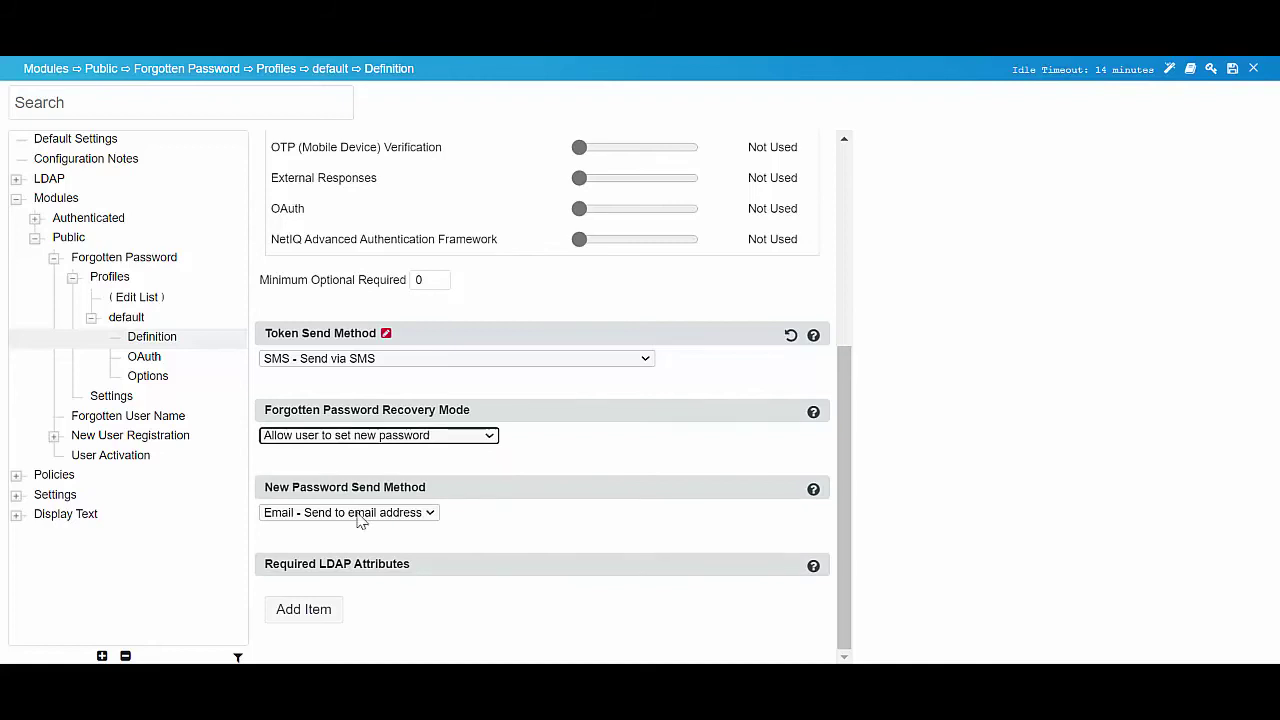
{"action": "left_click", "coordinate": [360, 515]}
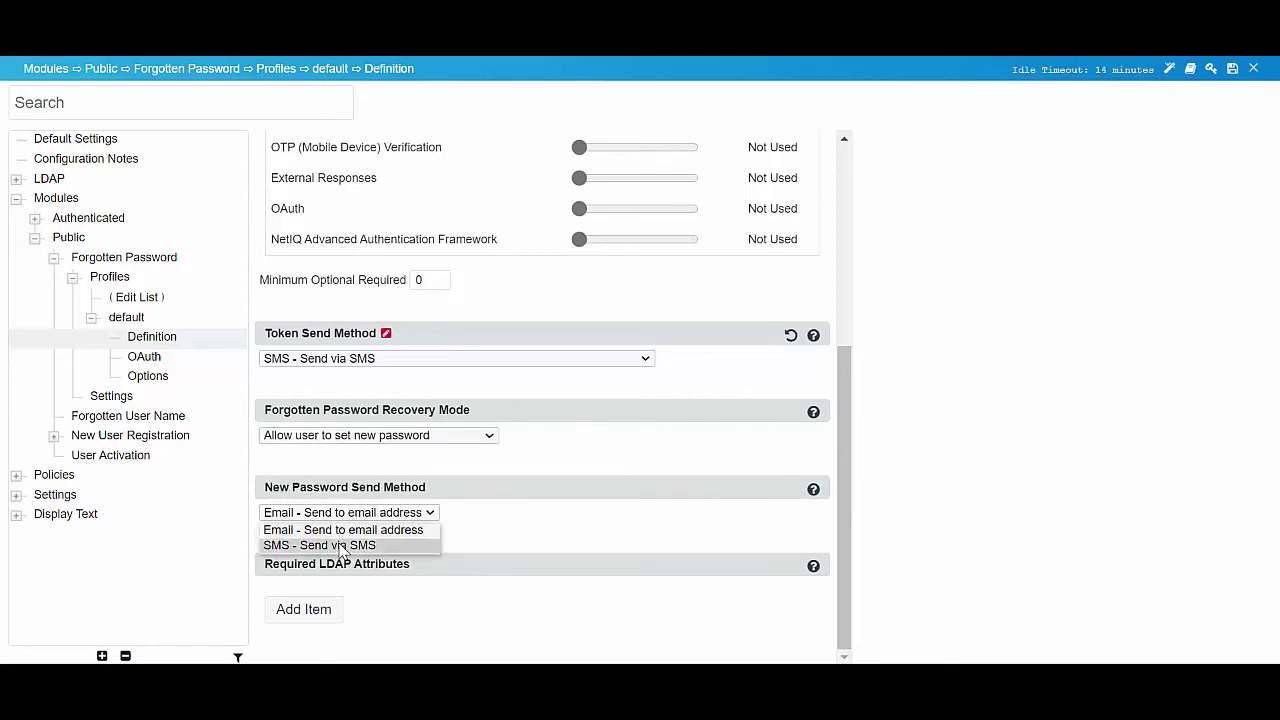
{"action": "left_click", "coordinate": [341, 546]}
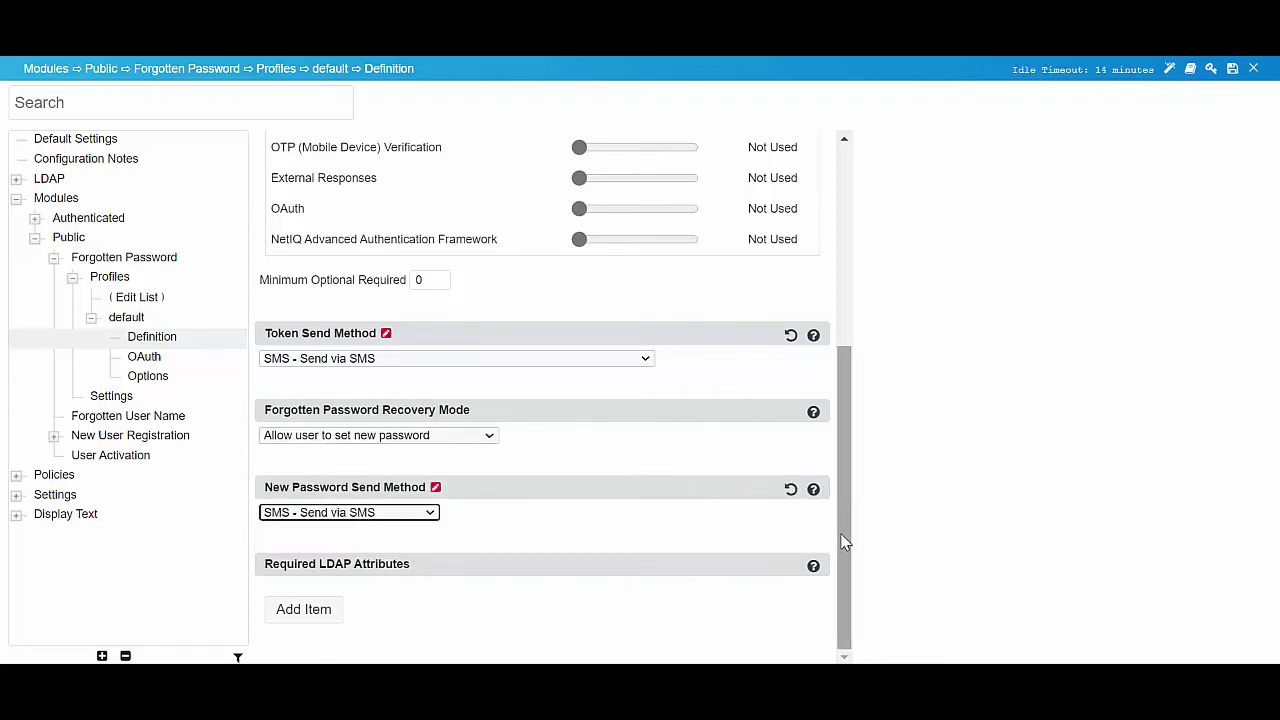
{"action": "left_click_drag", "start_coordinate": [843, 540], "coordinate": [843, 250]}
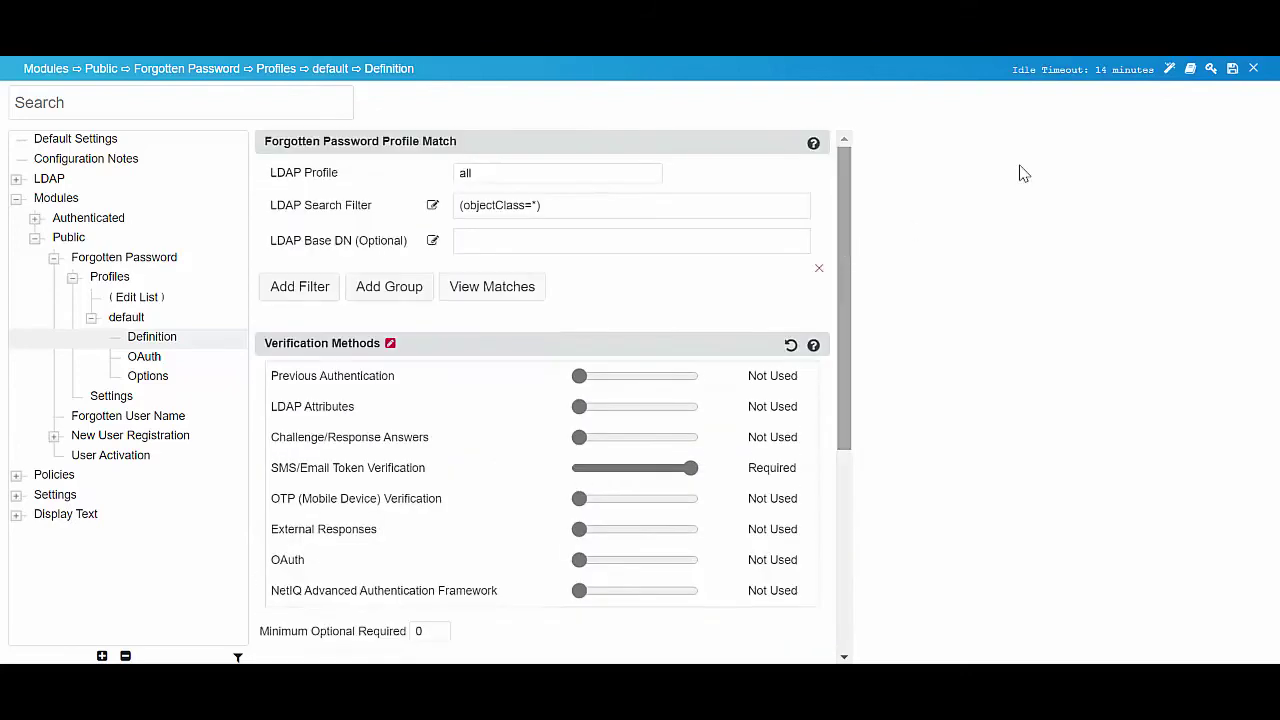
- Save the configuration changes, confirm the unsaved-changes dialog, and sign out of the administrator session
{"action": "left_click", "coordinate": [1232, 68]}
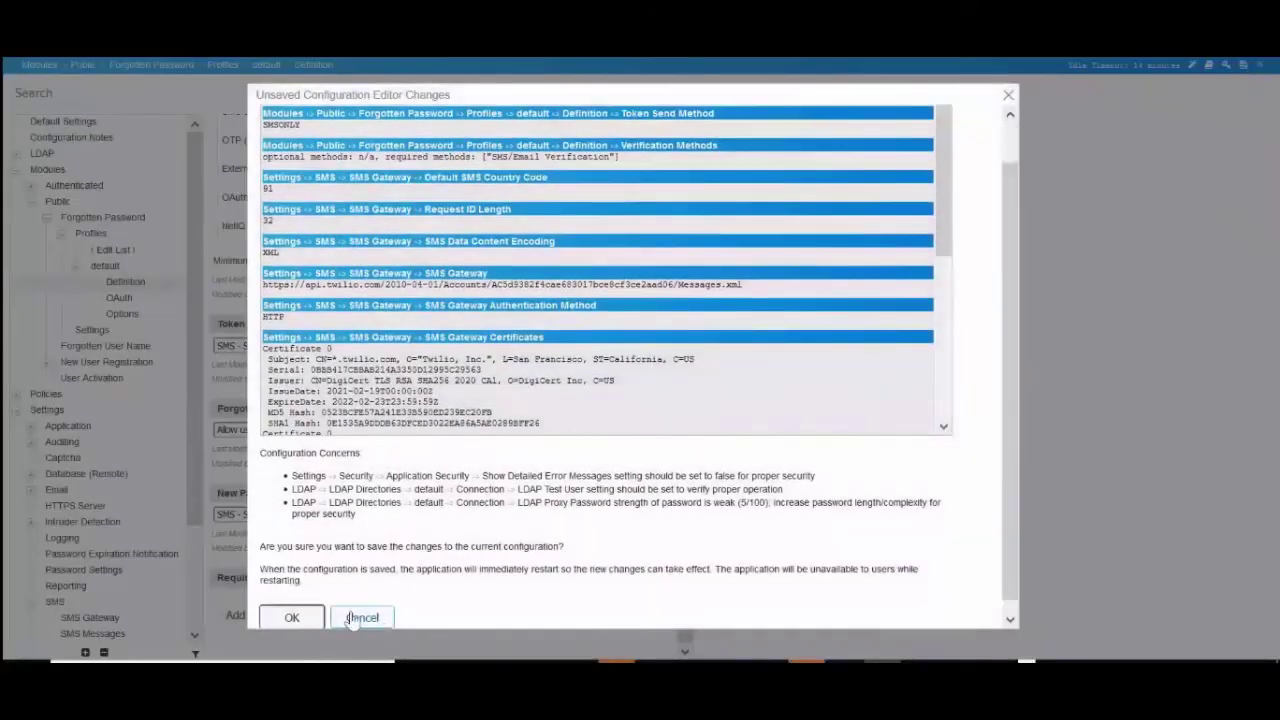
{"action": "left_click", "coordinate": [292, 617]}
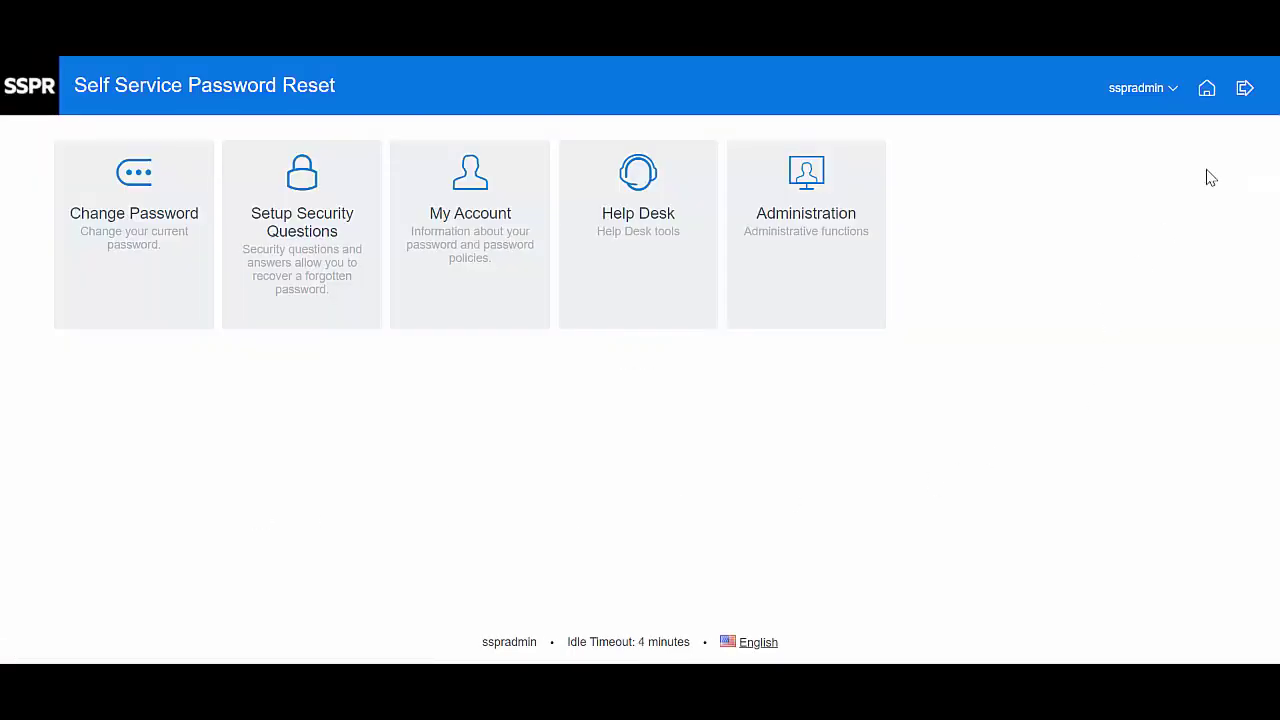
{"action": "left_click", "coordinate": [1245, 88]}
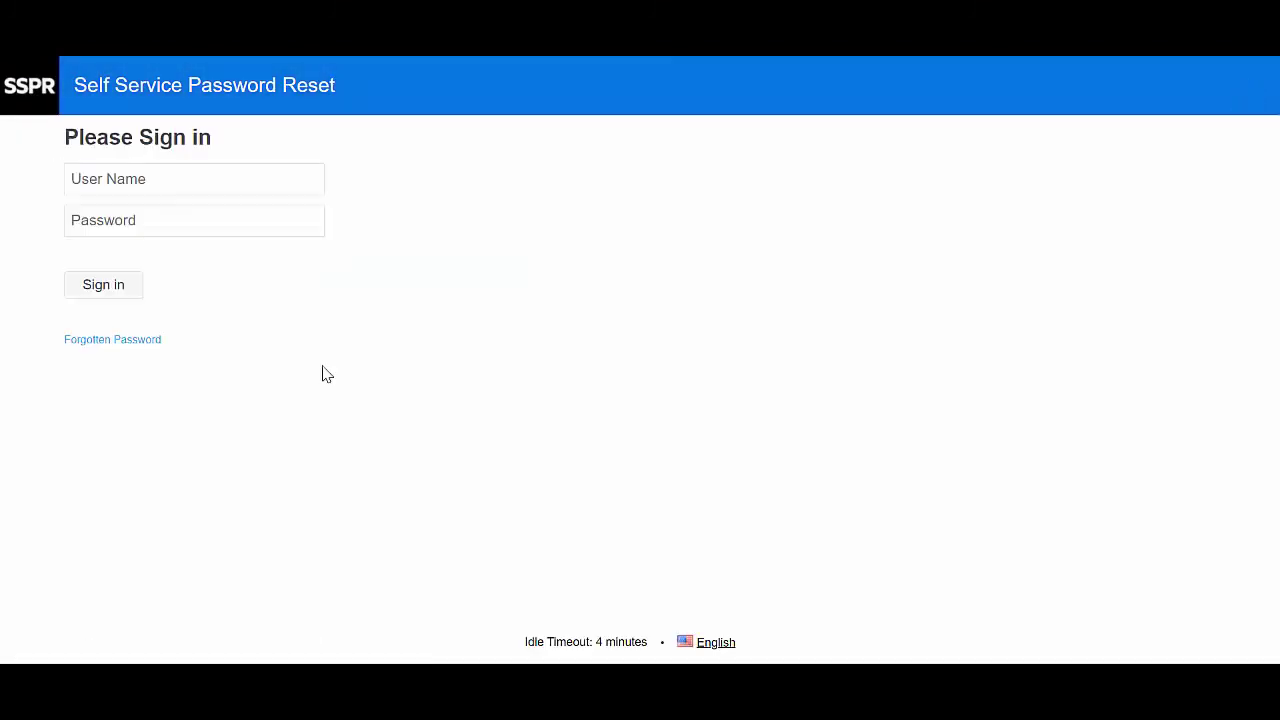
- Start Forgotten Password for testuser1, request the security code by SMS, and submit the received code
{"action": "left_click", "coordinate": [125, 345]}
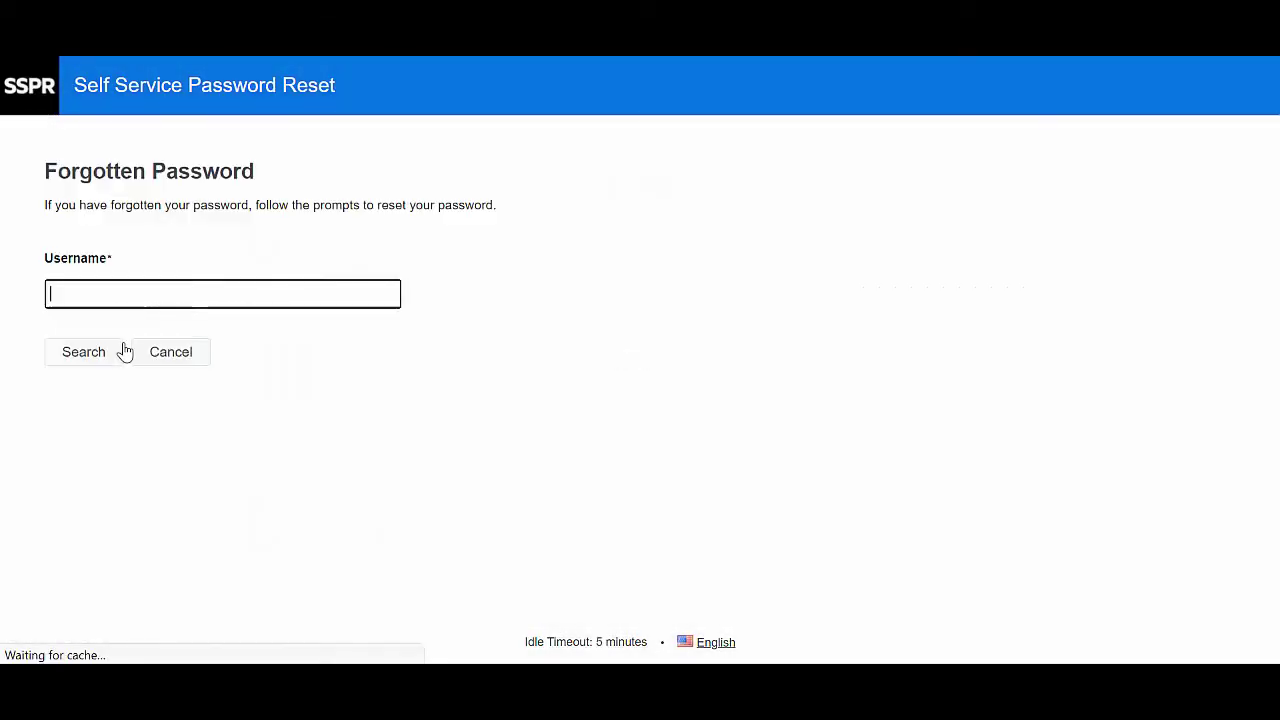
{"action": "type", "text": "t"}
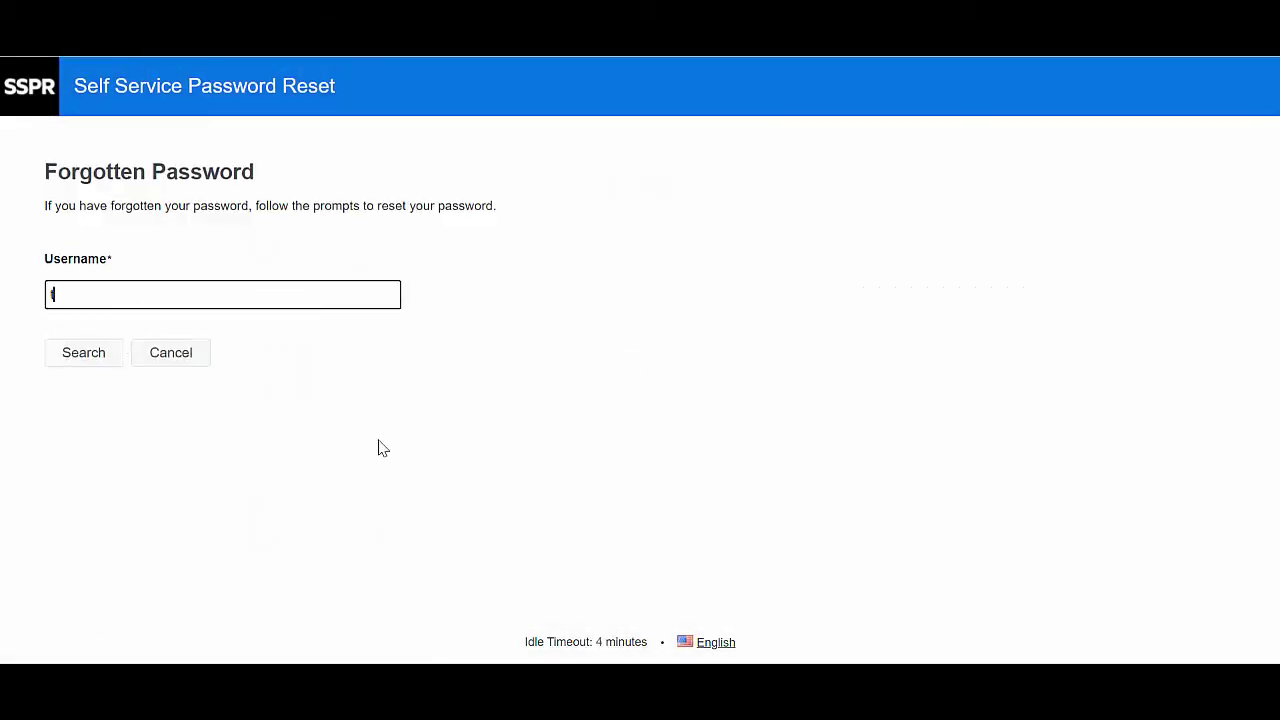
{"action": "type", "text": "estuser1"}
{"action": "left_click", "coordinate": [106, 368]}
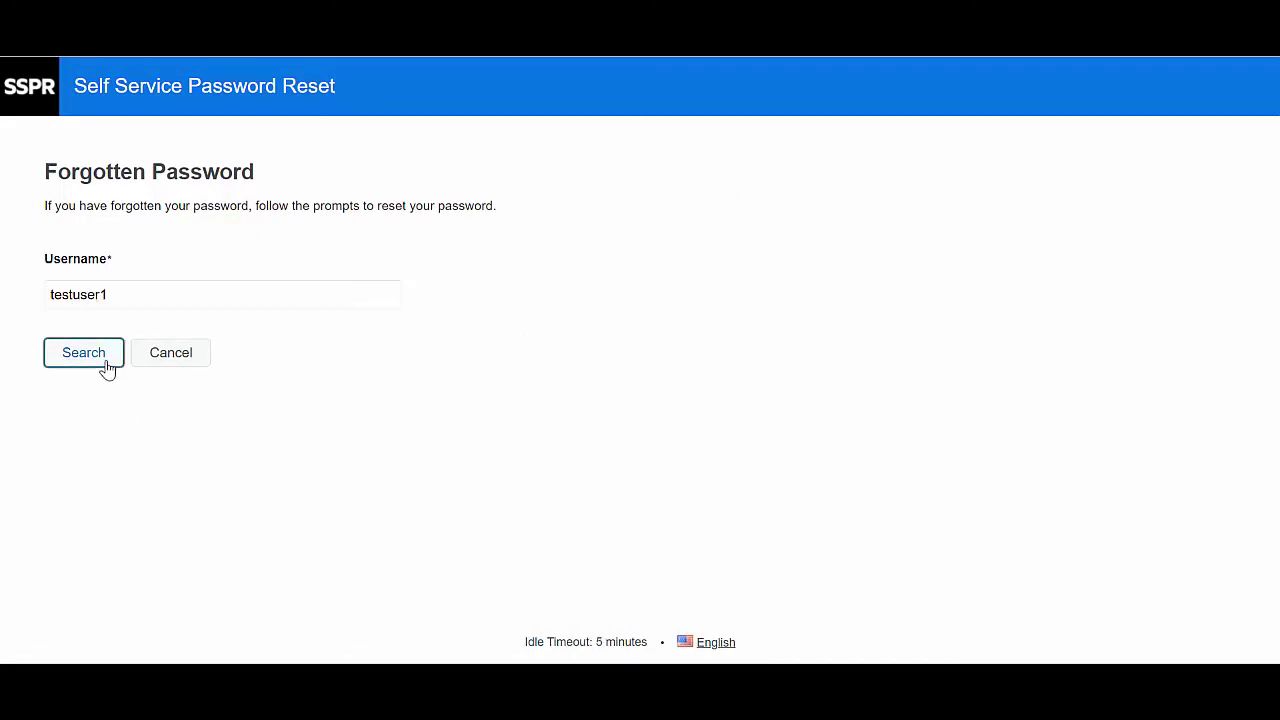
{"action": "left_click", "coordinate": [72, 218]}
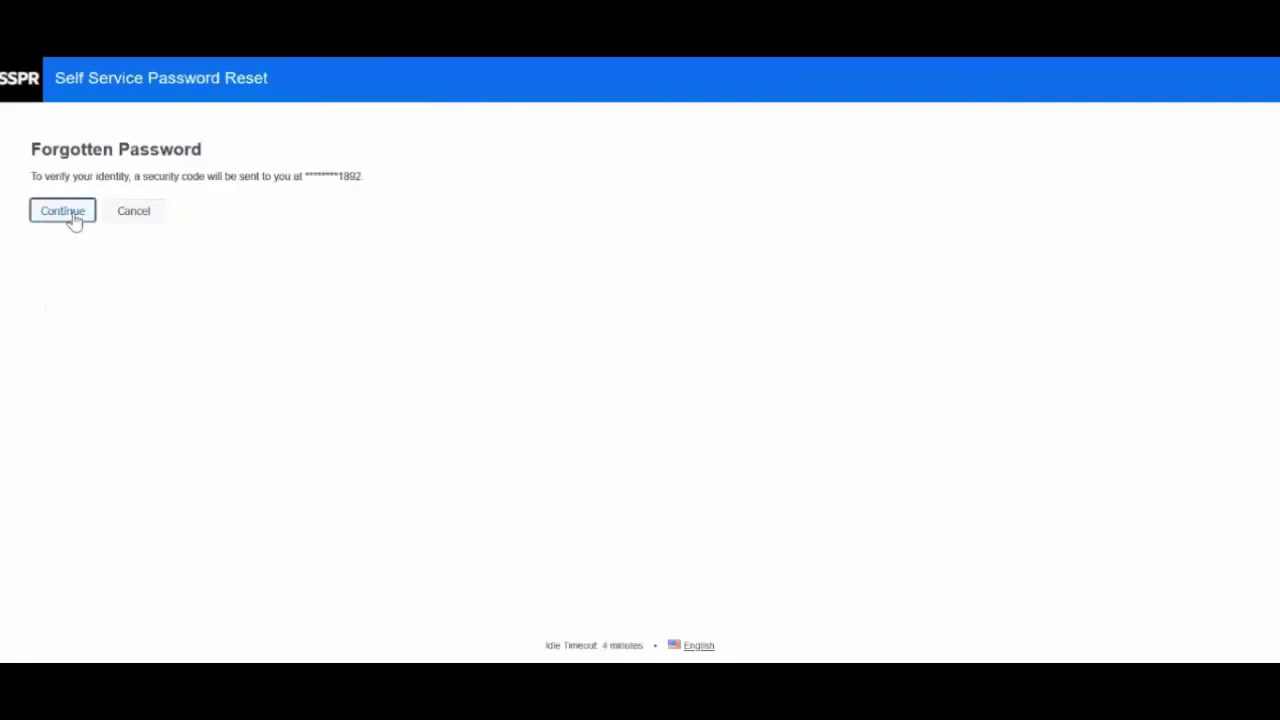
{"action": "left_click", "coordinate": [73, 213]}
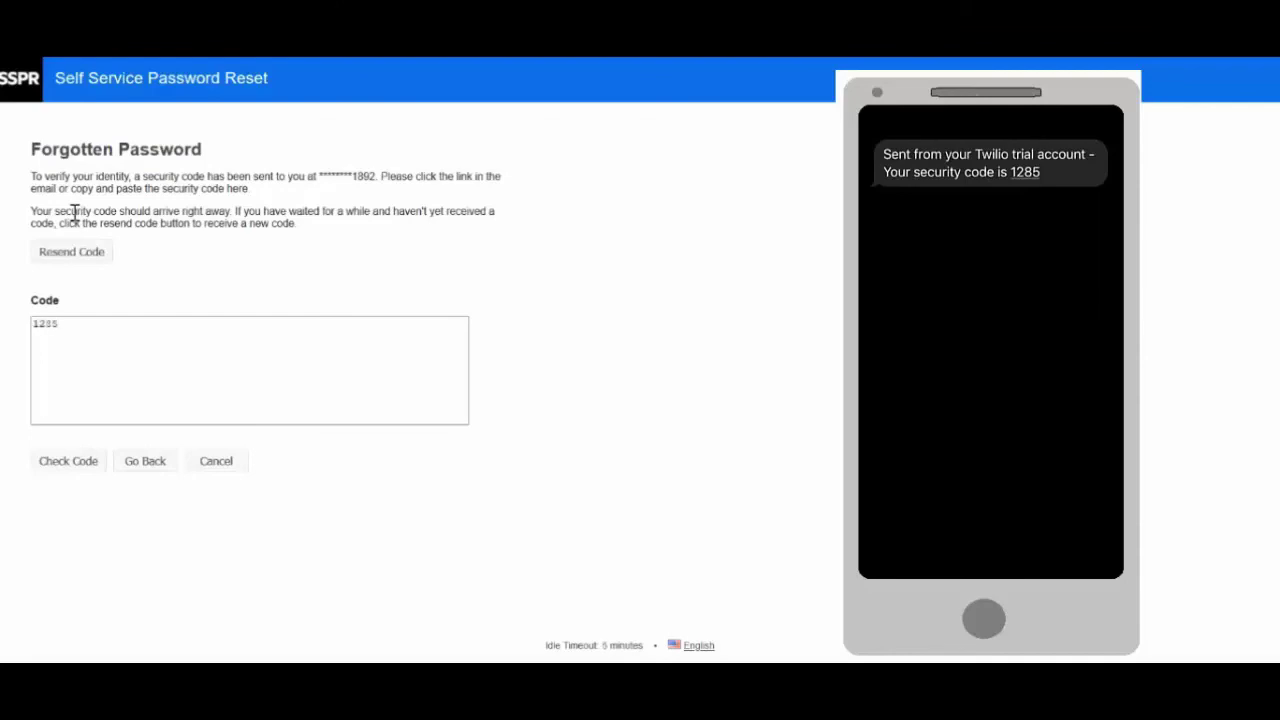
{"action": "left_click", "coordinate": [68, 463]}
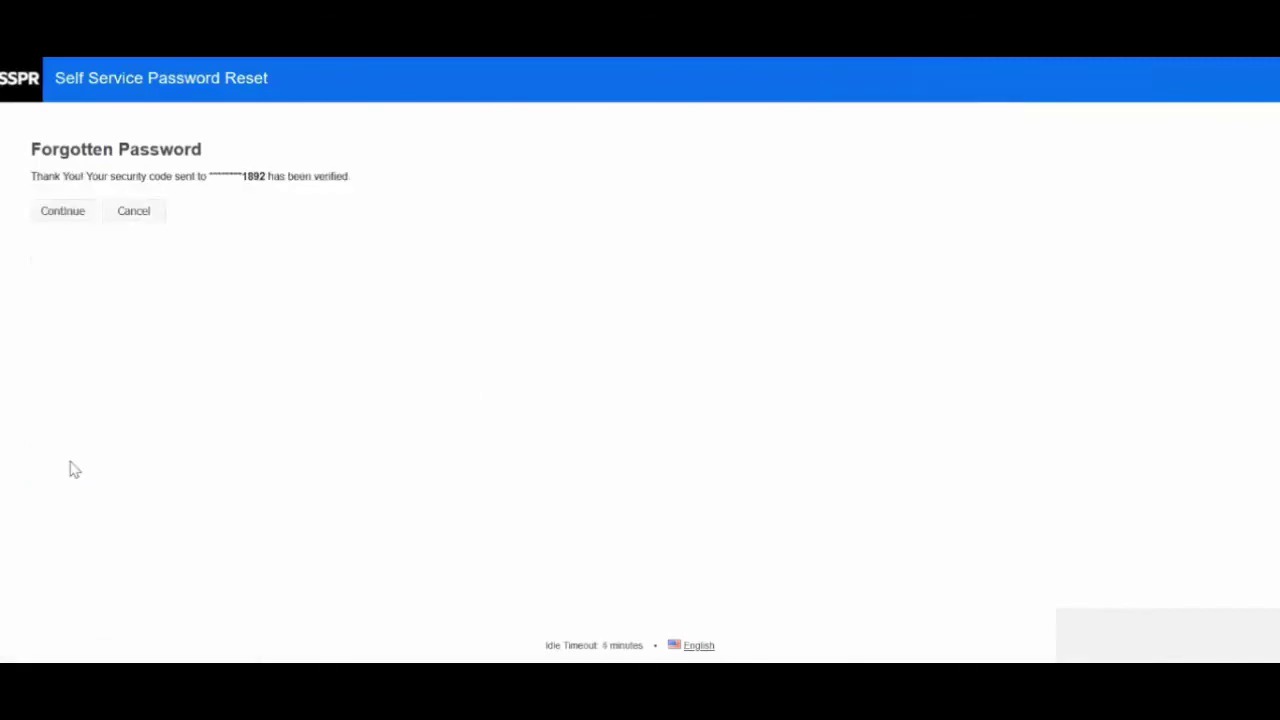
- Enter and confirm the test user's new password, submit the change, and decline the browser's save prompt
{"action": "left_click", "coordinate": [63, 212]}
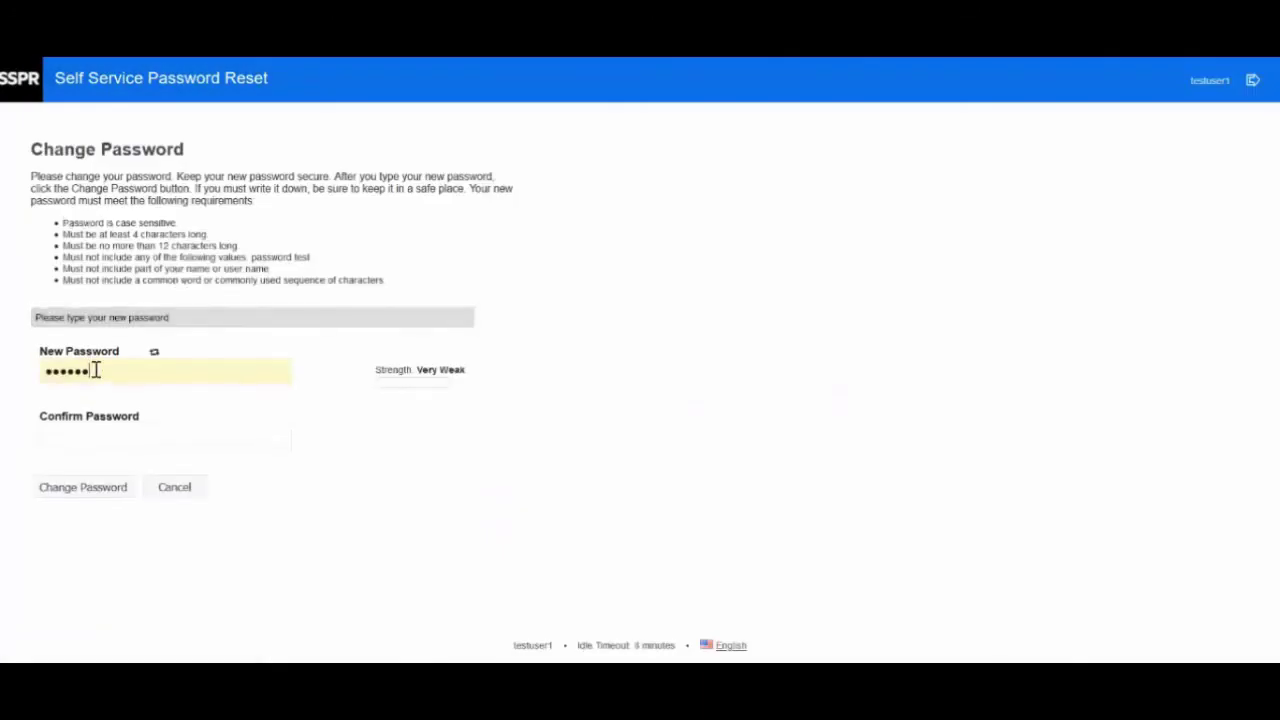
{"action": "left_click_drag", "start_coordinate": [94, 369], "coordinate": [2, 378]}
{"action": "type", "text": "p"}
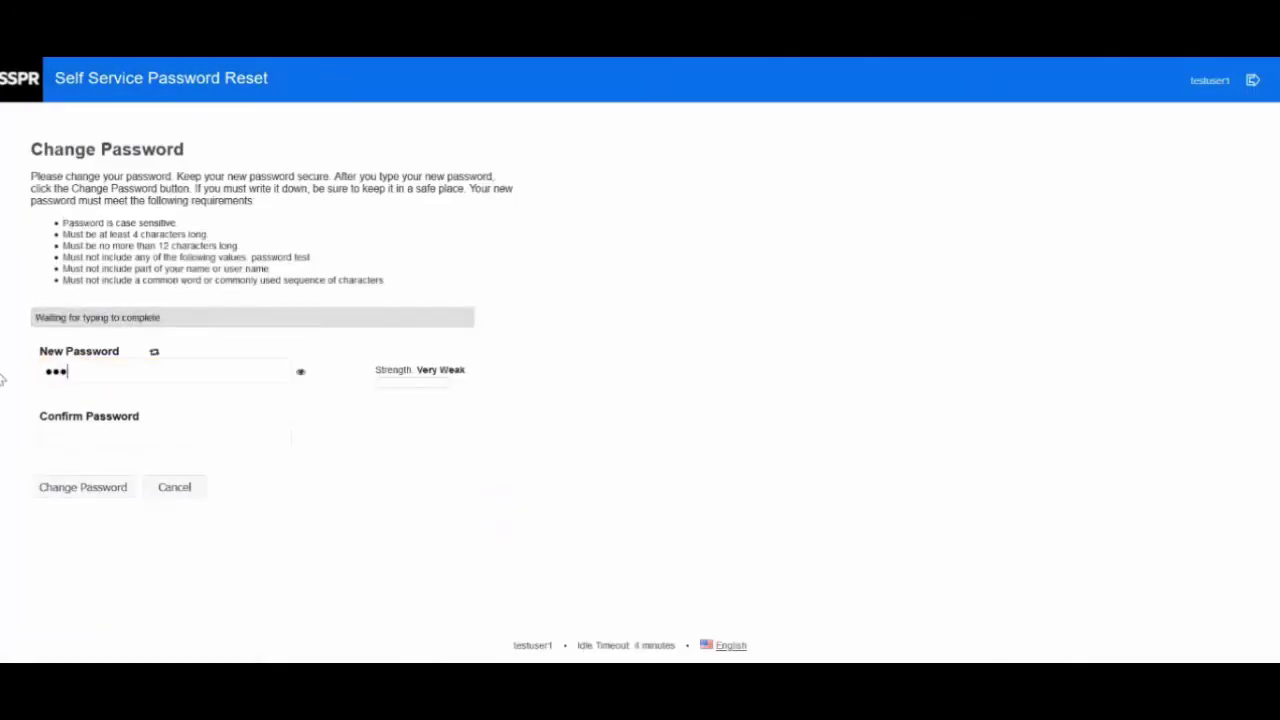
{"action": "type", "text": "assword12"}
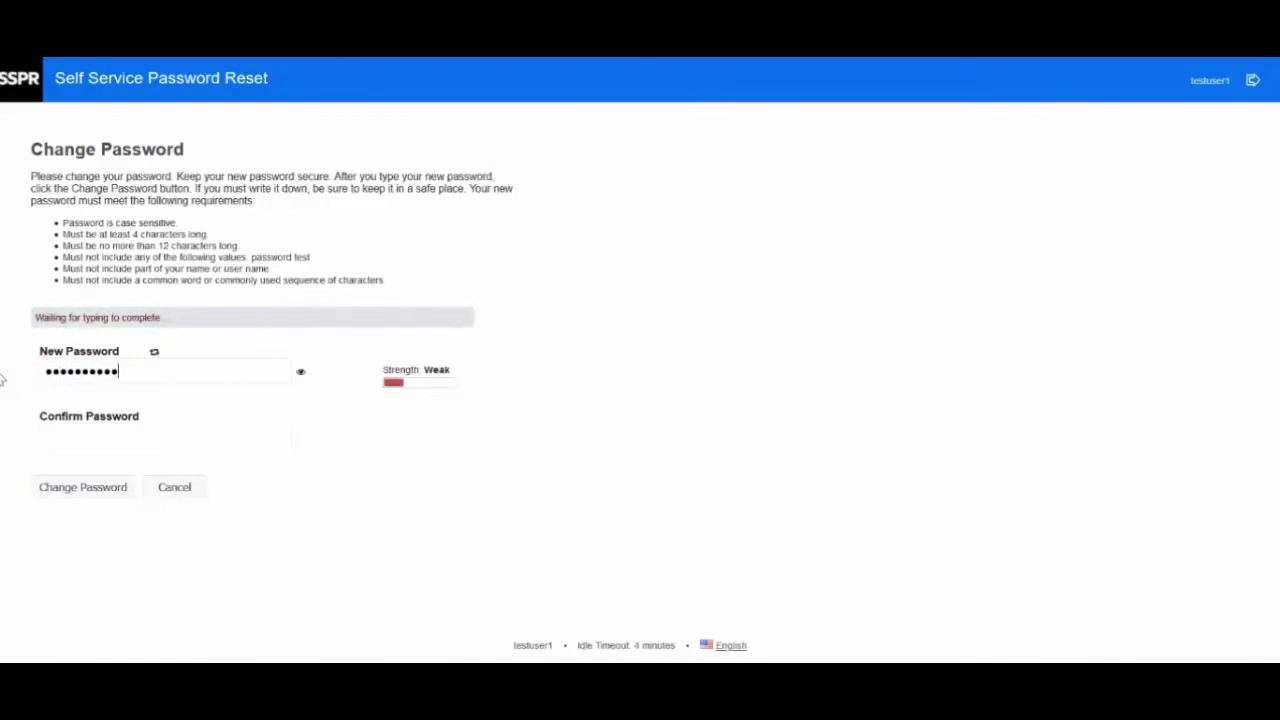
{"action": "key", "text": "Tab"}
{"action": "type", "text": "pas"}
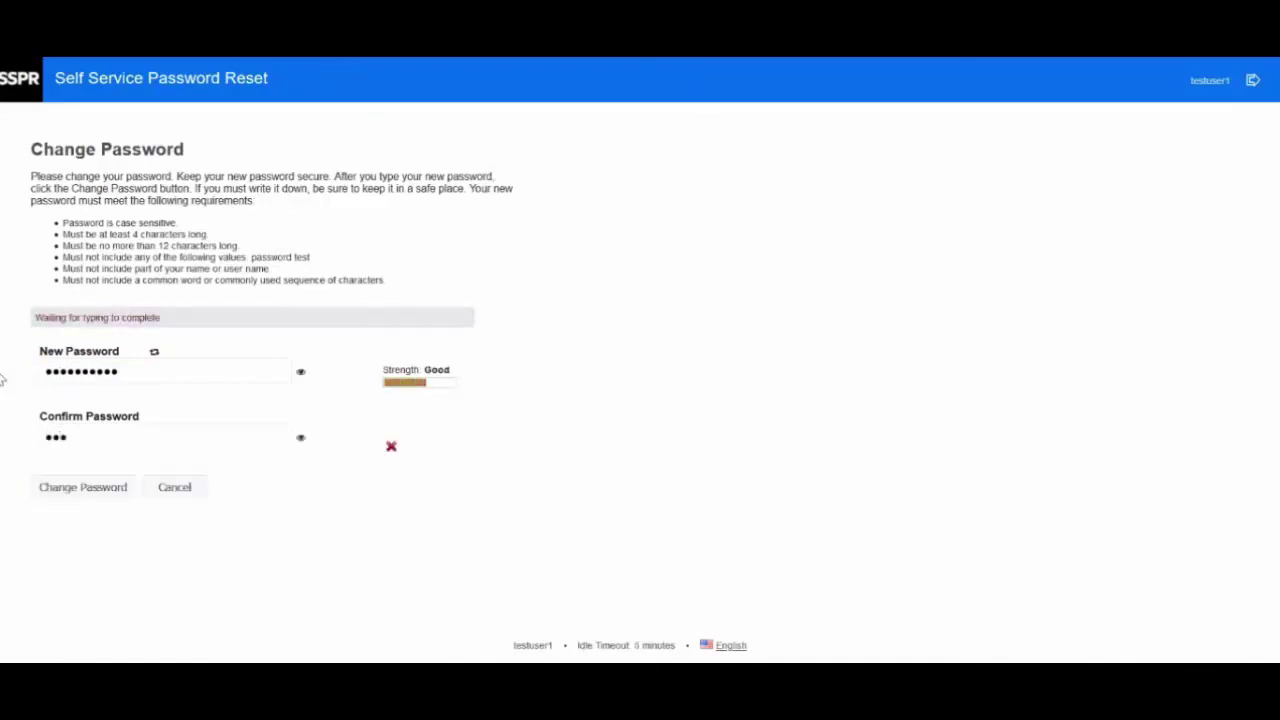
{"action": "type", "text": "sword12"}
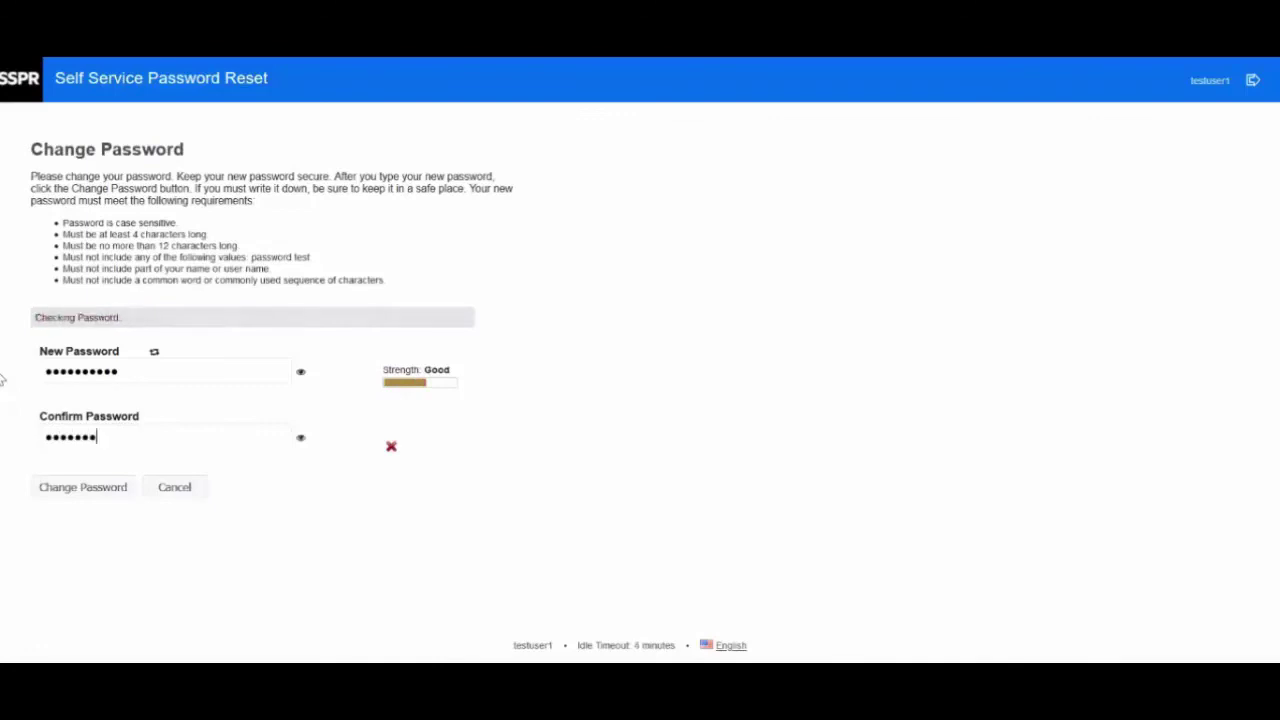
{"action": "type", "text": "3"}
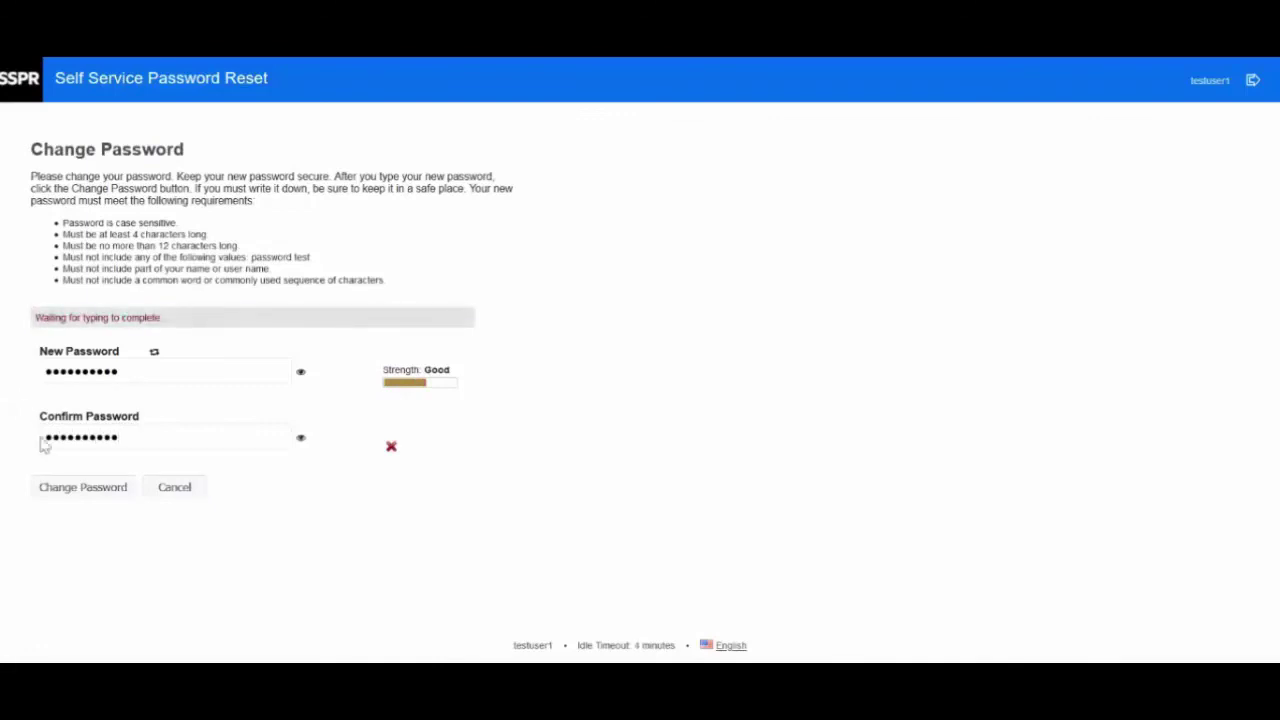
{"action": "left_click", "coordinate": [79, 488]}
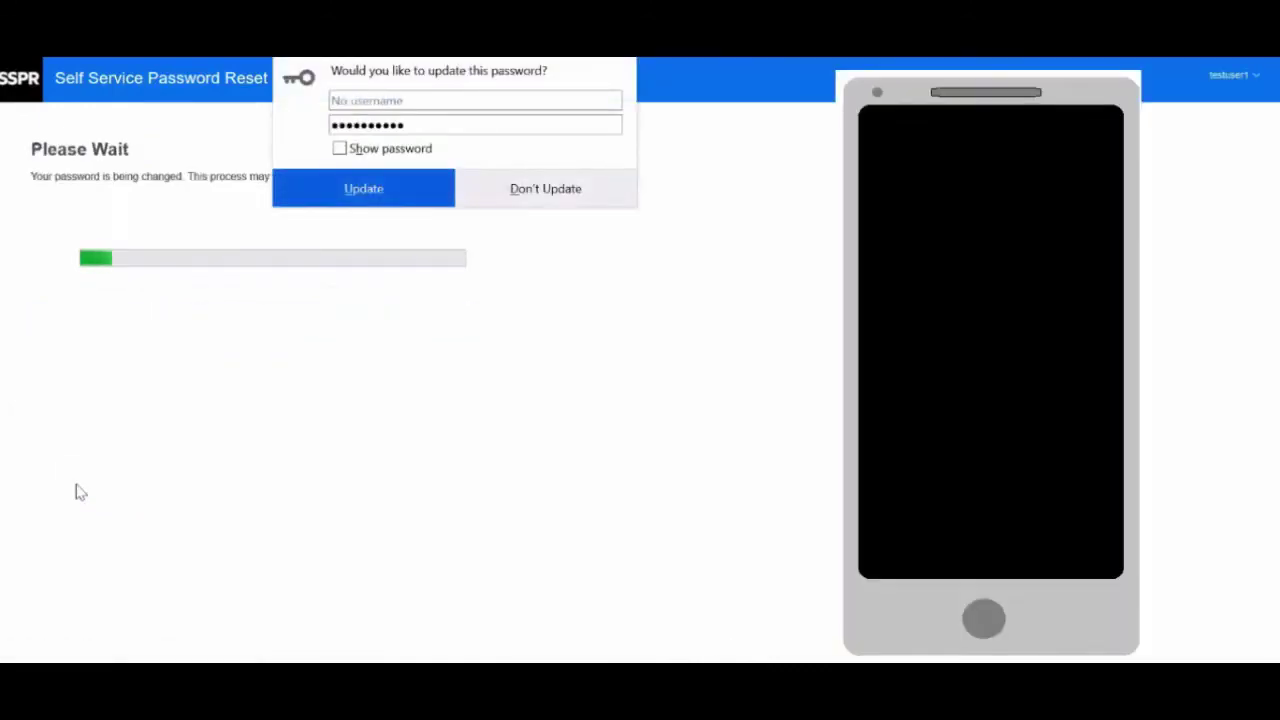
{"action": "left_click", "coordinate": [532, 188]}
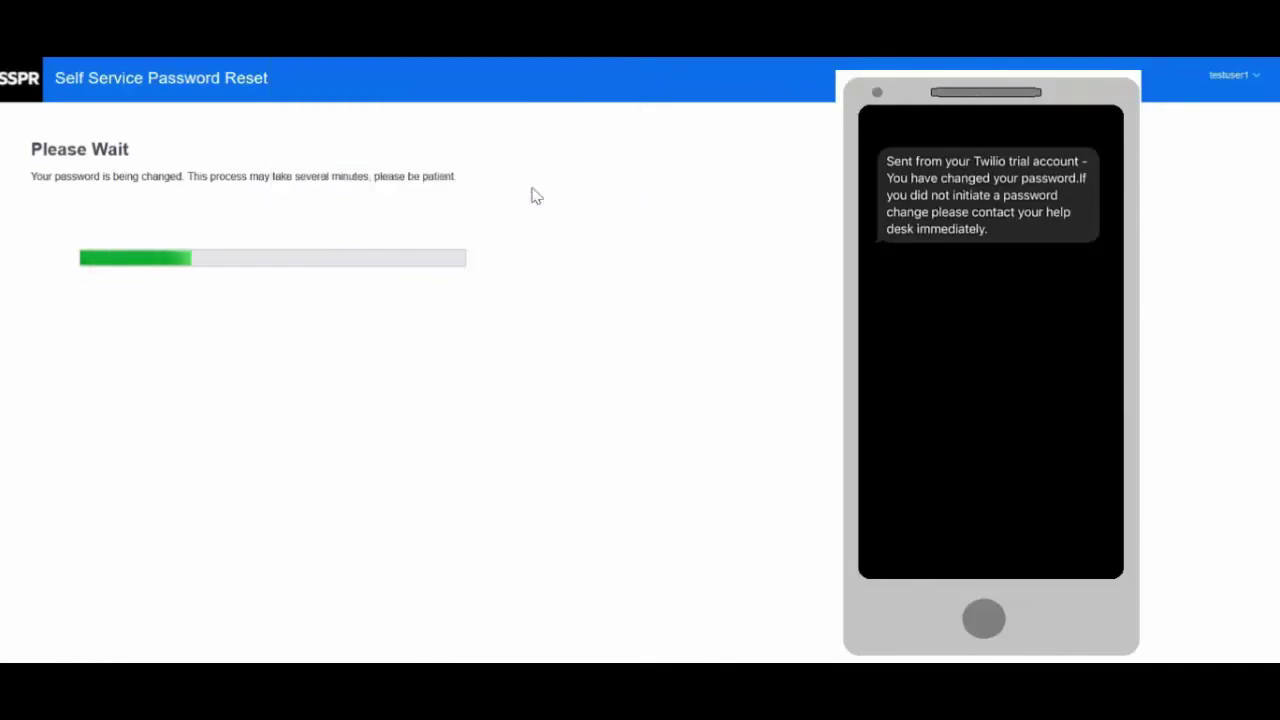